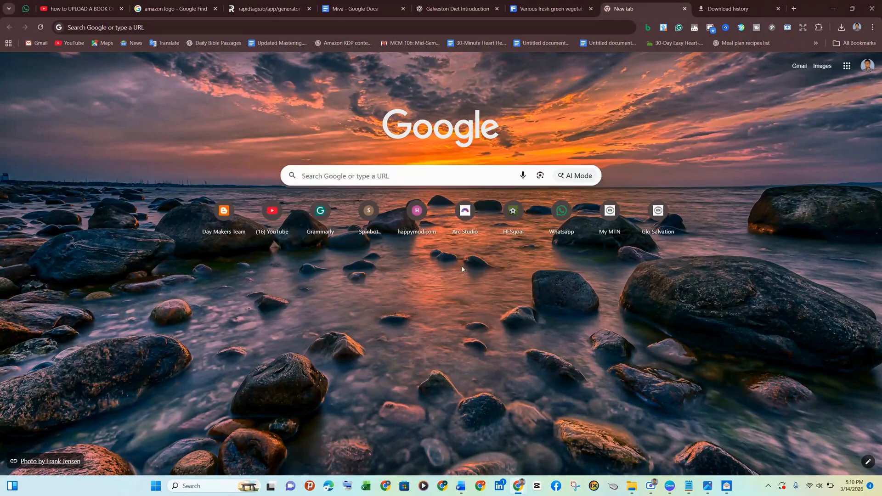
# Step: Search the web for bookow, open the bookow.com site and go to its KDP Cover Template Generator
pyautogui.click(329, 25)
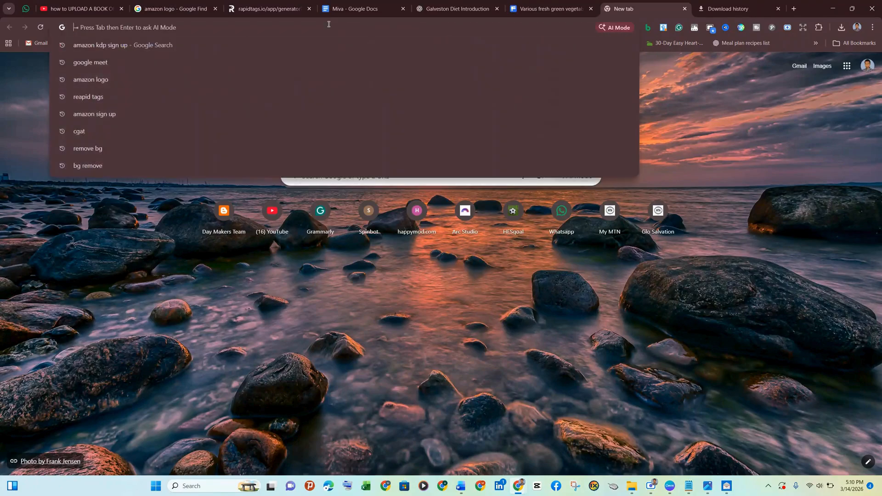
pyautogui.write('bookow')
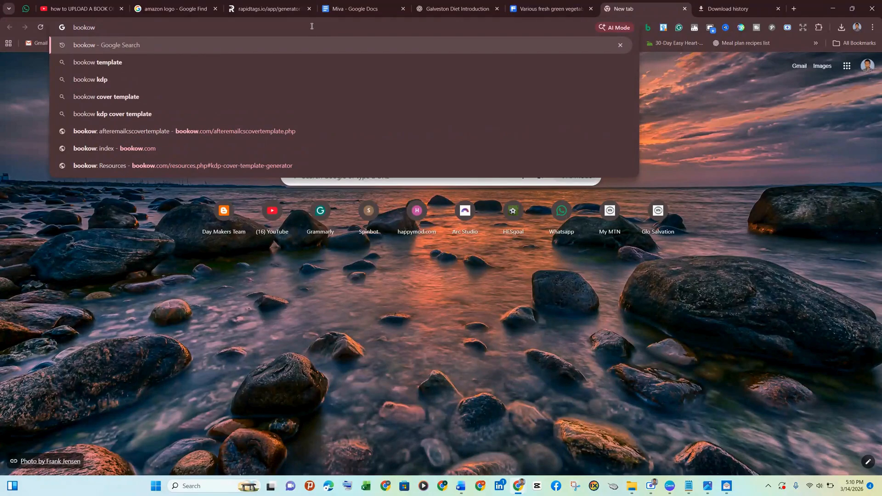
pyautogui.press('Return')
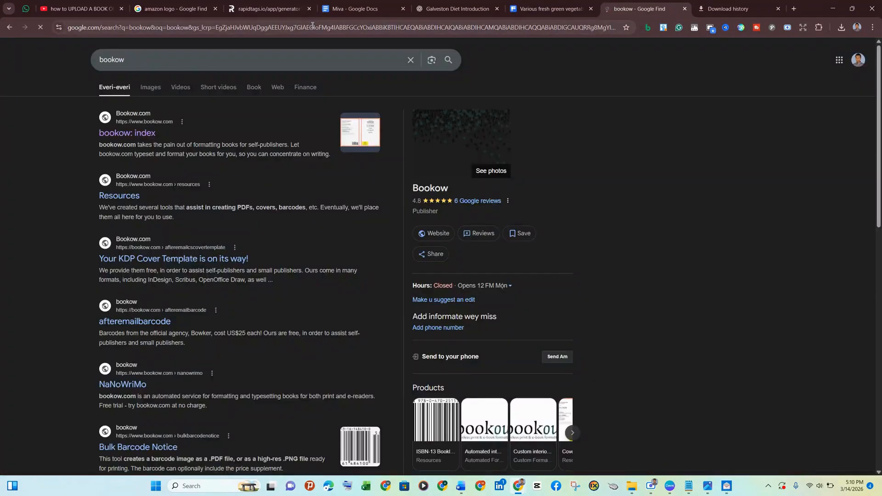
pyautogui.click(147, 132)
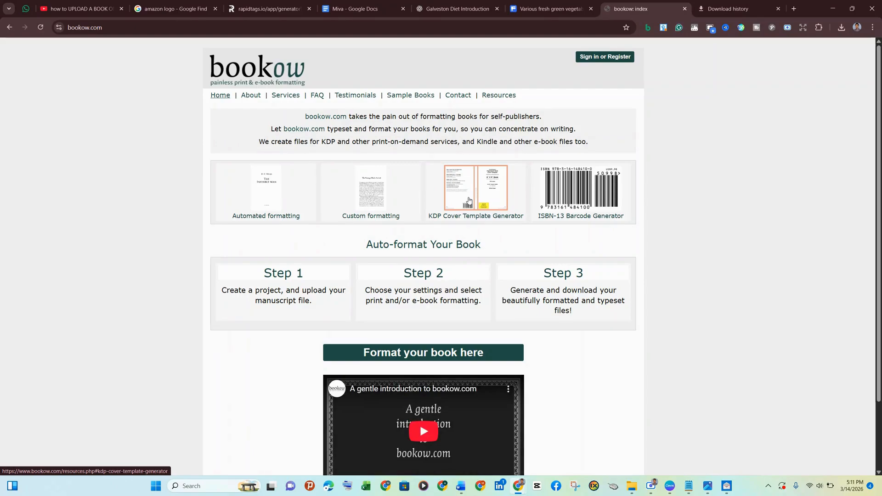
pyautogui.click(469, 200)
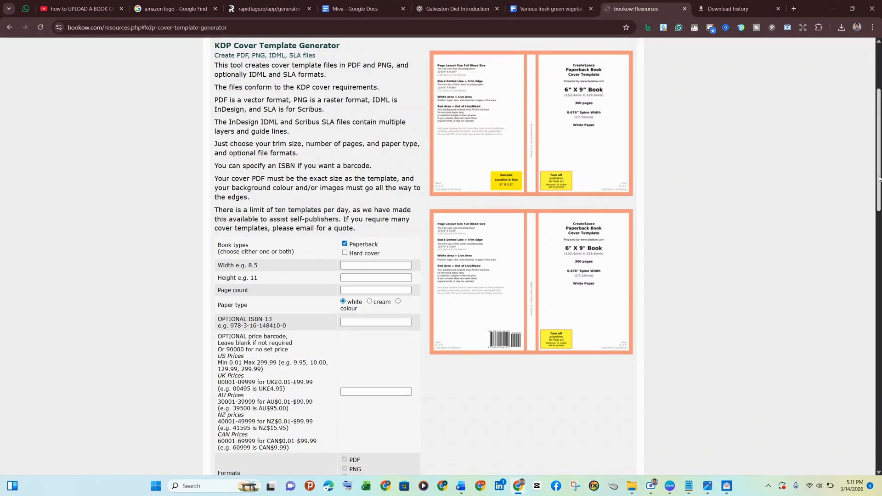
# Step: Specify a cover template for both paperback and hard cover with width 8.5, height 11 and page count 75
pyautogui.moveTo(878, 176); pyautogui.dragTo(878, 209)
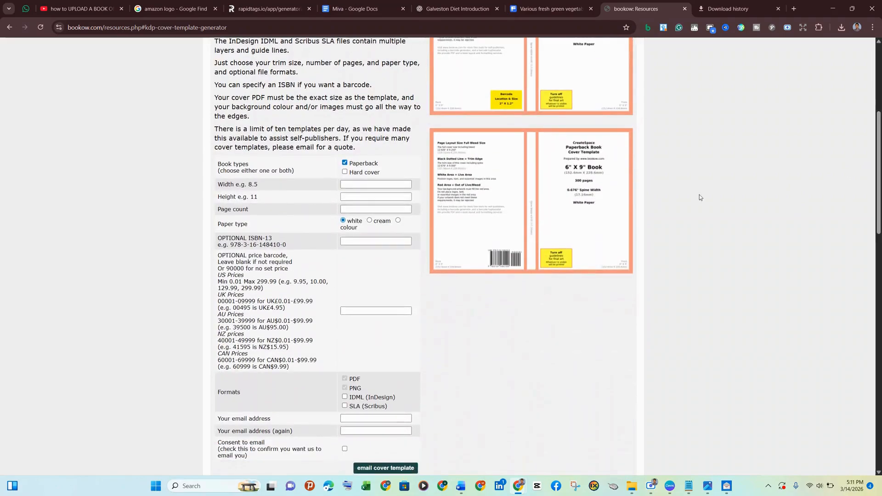
pyautogui.click(345, 172)
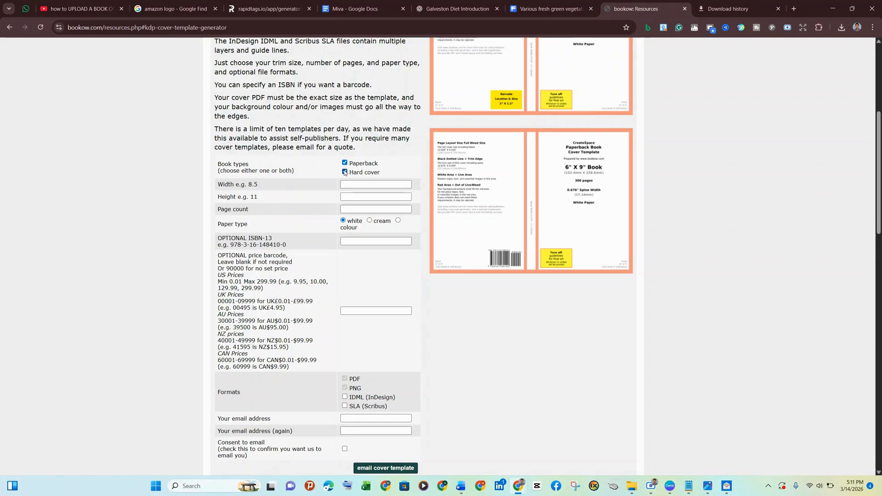
pyautogui.click(349, 185)
pyautogui.click(349, 185)
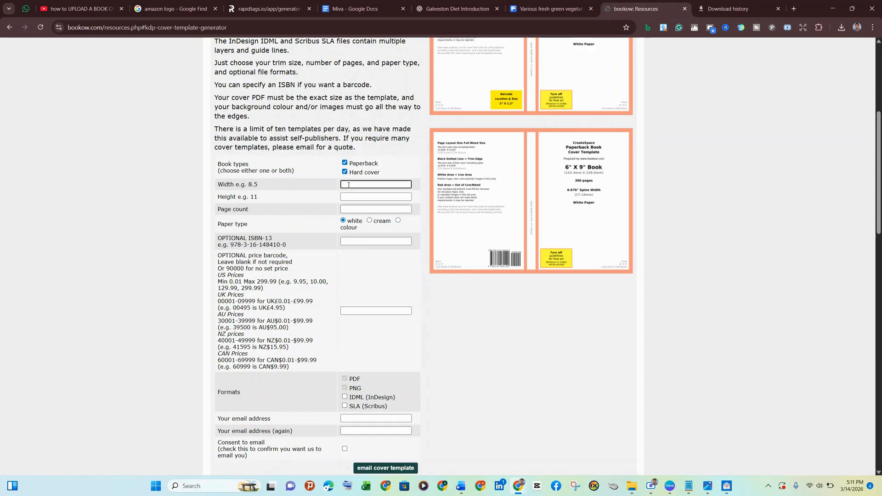
pyautogui.click(349, 185)
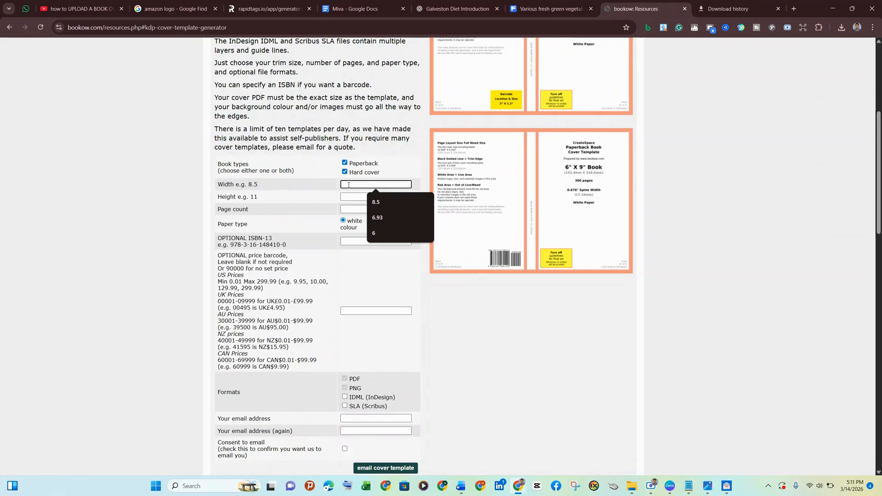
pyautogui.click(375, 202)
pyautogui.click(375, 198)
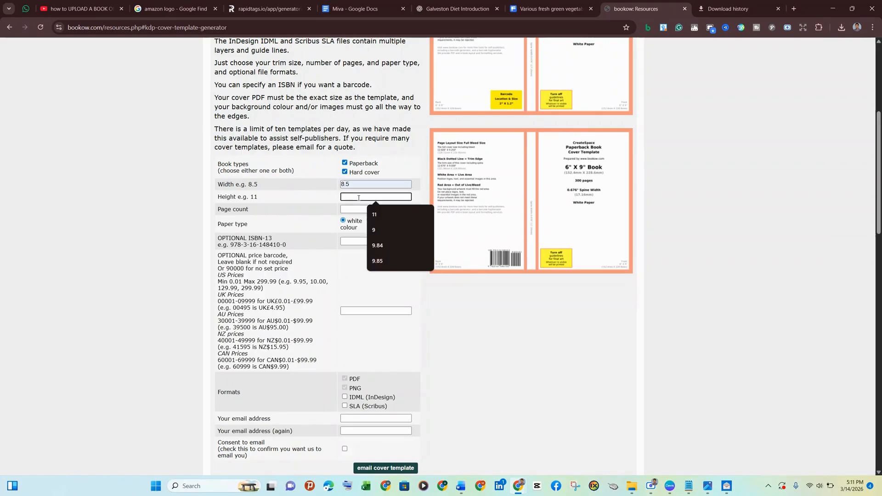
pyautogui.write('11')
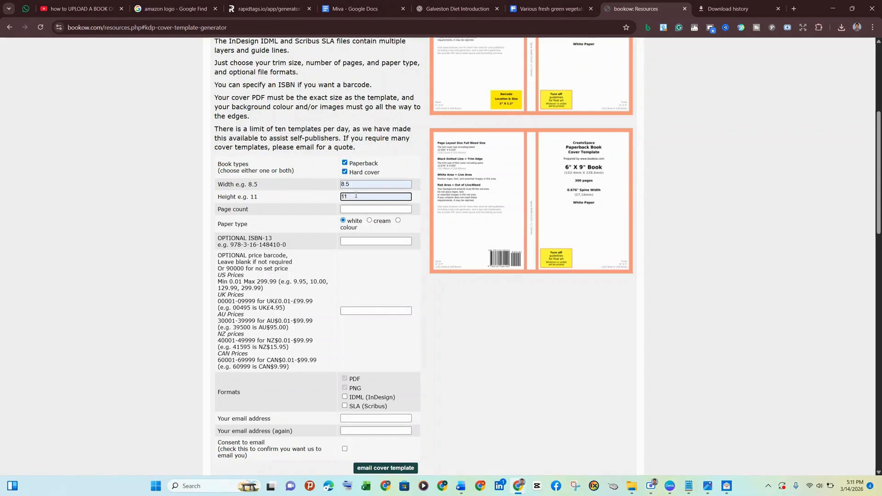
pyautogui.click(351, 209)
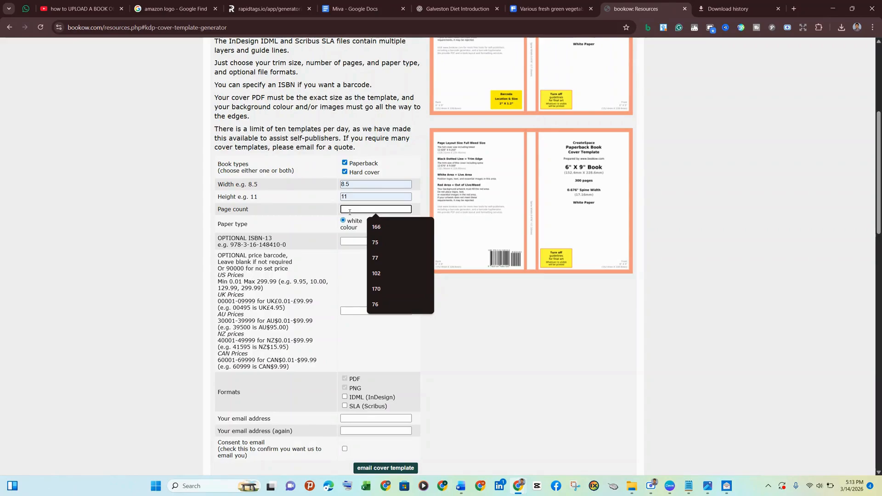
pyautogui.click(378, 246)
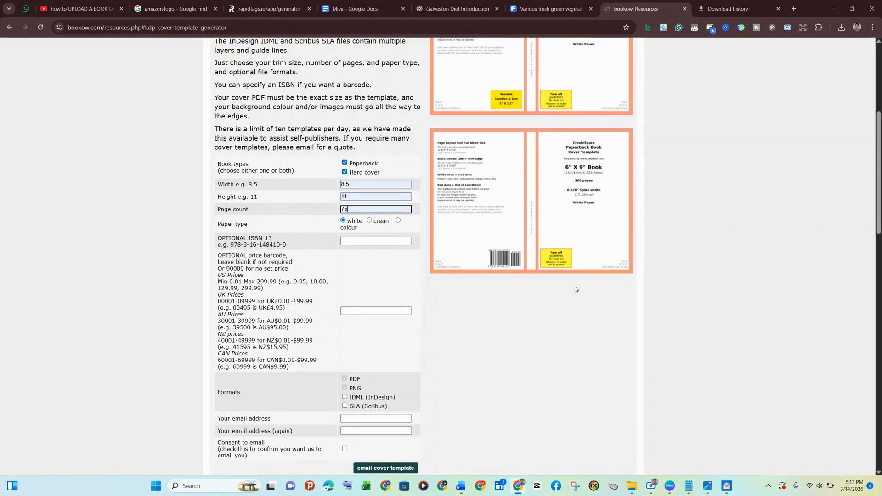
# Step: Request the cover template by email, filling in both email address fields, consenting to email and declining the donation with "Maybe next time"
pyautogui.scroll(-3, 554, 172)
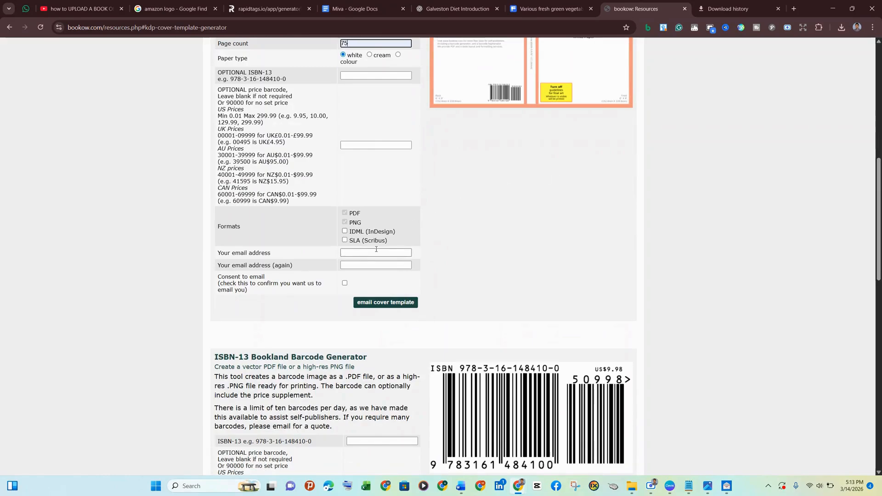
pyautogui.click(382, 253)
pyautogui.click(419, 278)
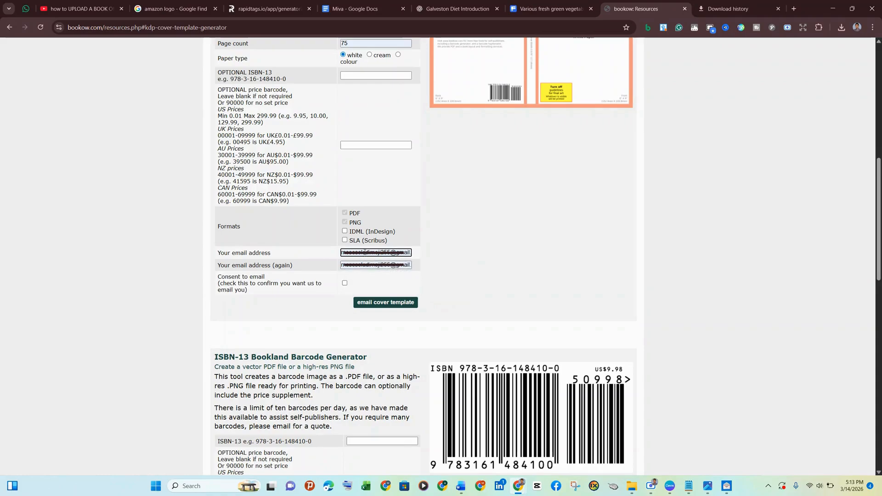
pyautogui.click(344, 283)
pyautogui.click(409, 306)
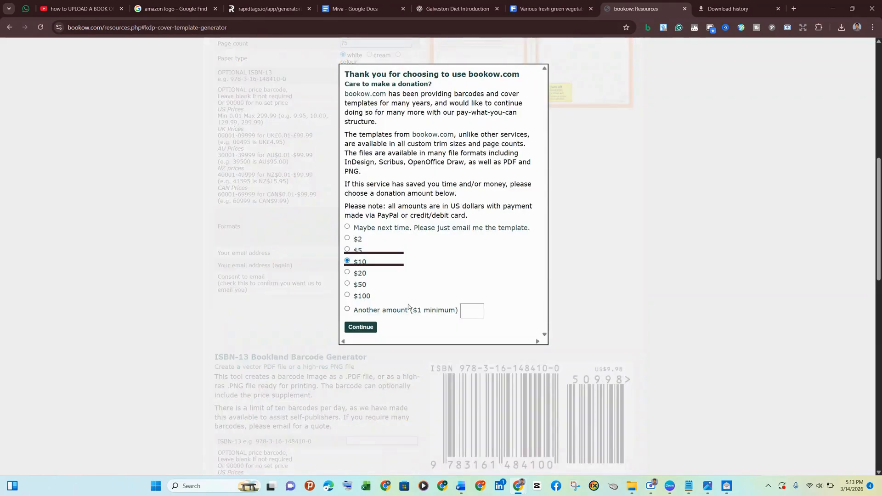
pyautogui.click(357, 227)
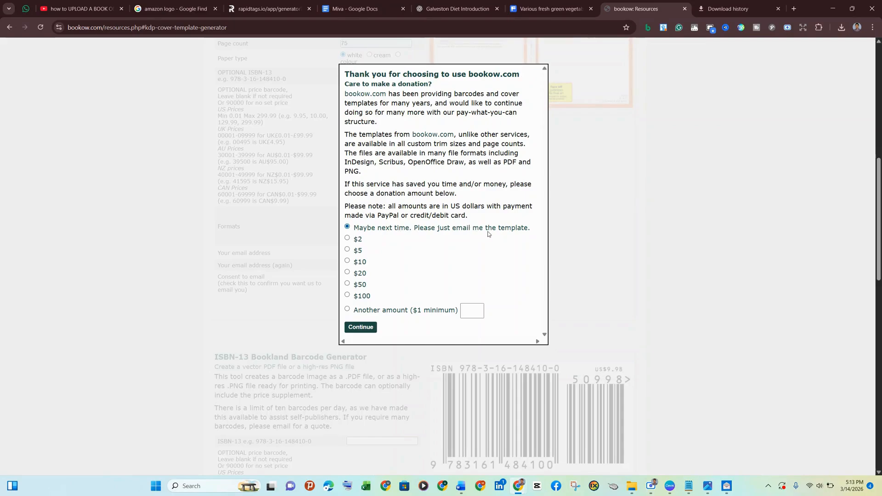
pyautogui.click(360, 328)
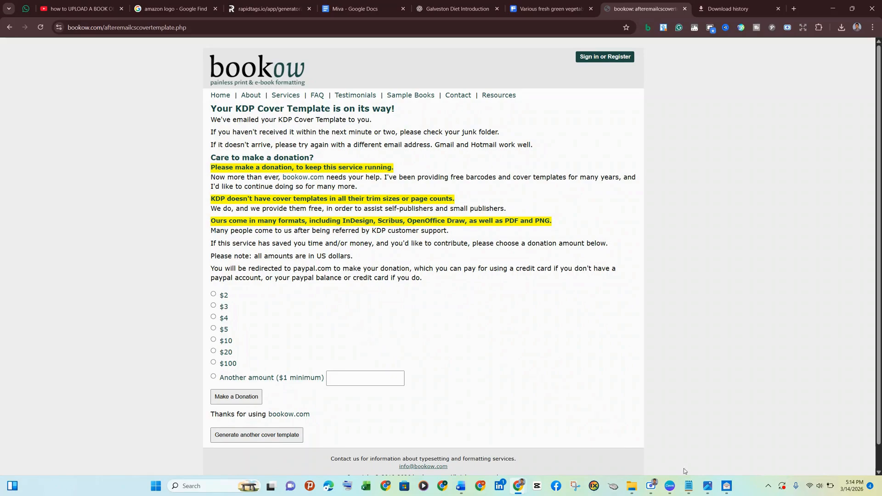
# Step: Switch to the Mail app and open the bookow.com message containing the KDP cover template
pyautogui.click(726, 486)
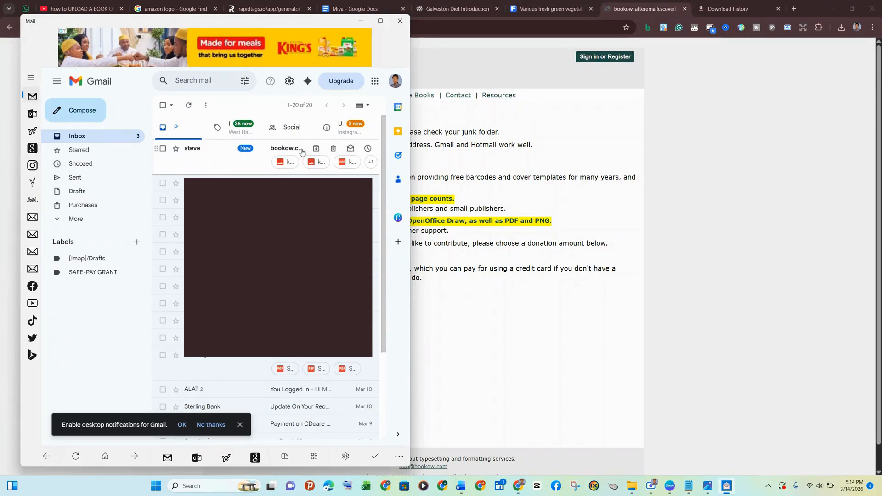
pyautogui.click(349, 148)
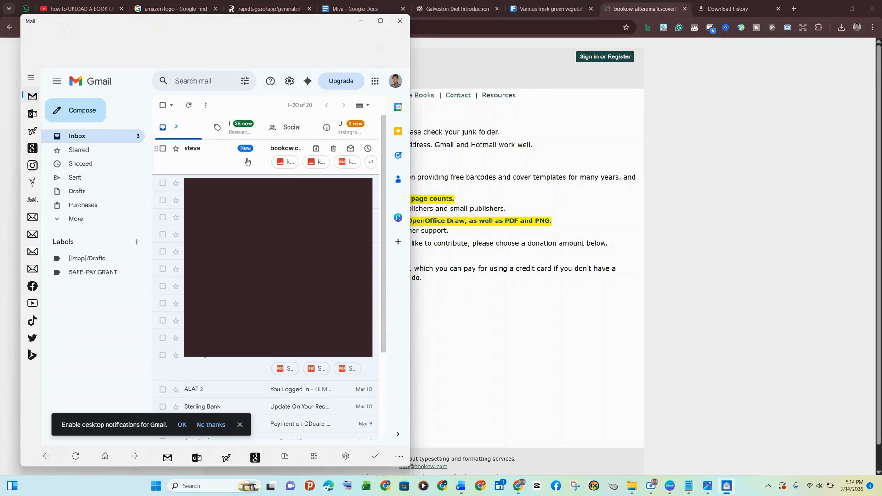
pyautogui.click(232, 163)
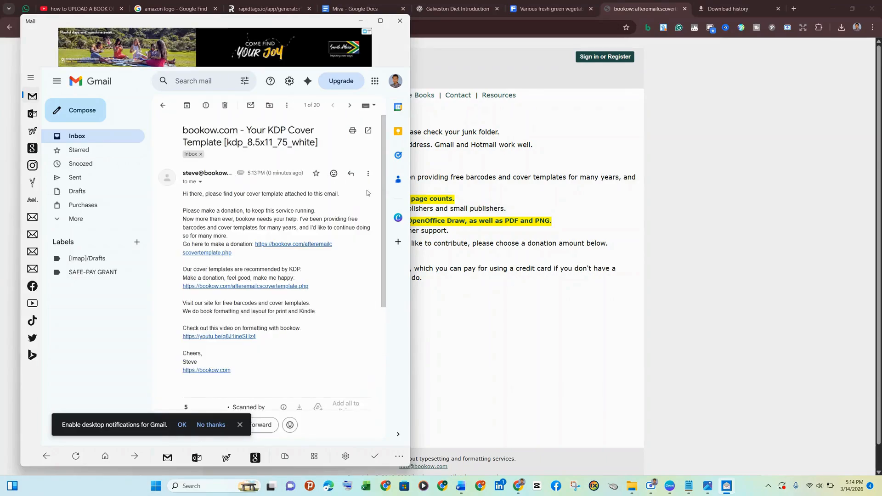
# Step: Download the paperback and hardcover case laminate PNG templates attached to the email, and minimize the Mail window
pyautogui.scroll(-4, 376, 181)
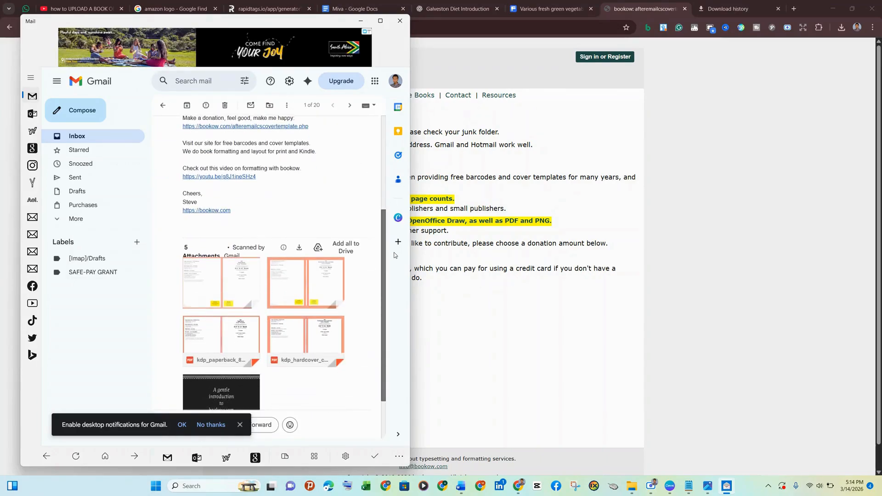
pyautogui.moveTo(396, 265); pyautogui.dragTo(391, 281)
pyautogui.moveTo(259, 227)
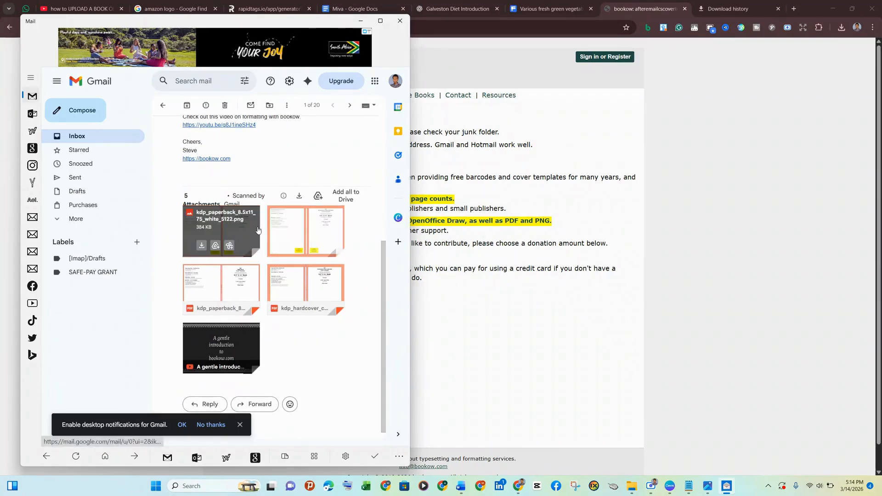
pyautogui.moveTo(306, 225)
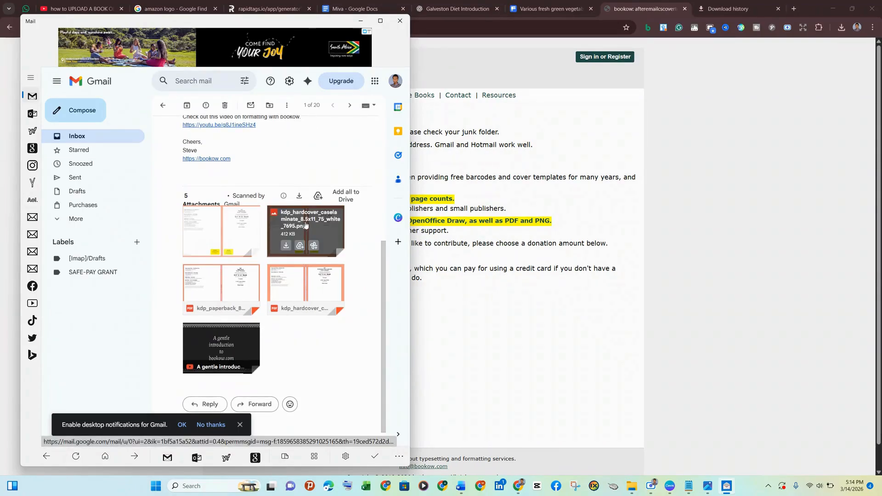
pyautogui.moveTo(207, 252)
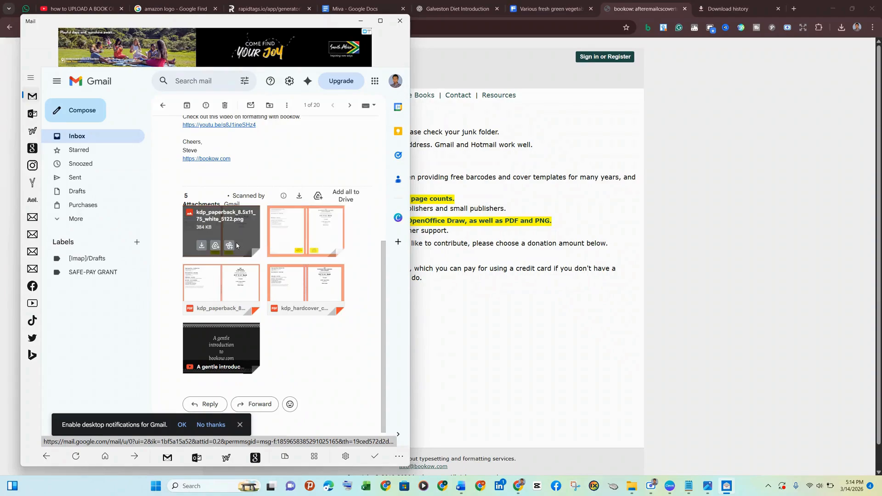
pyautogui.moveTo(282, 243)
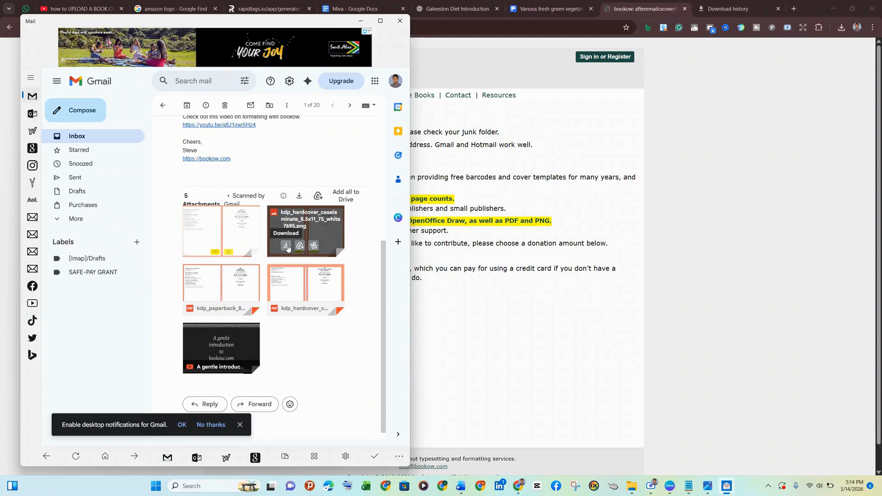
pyautogui.click(286, 246)
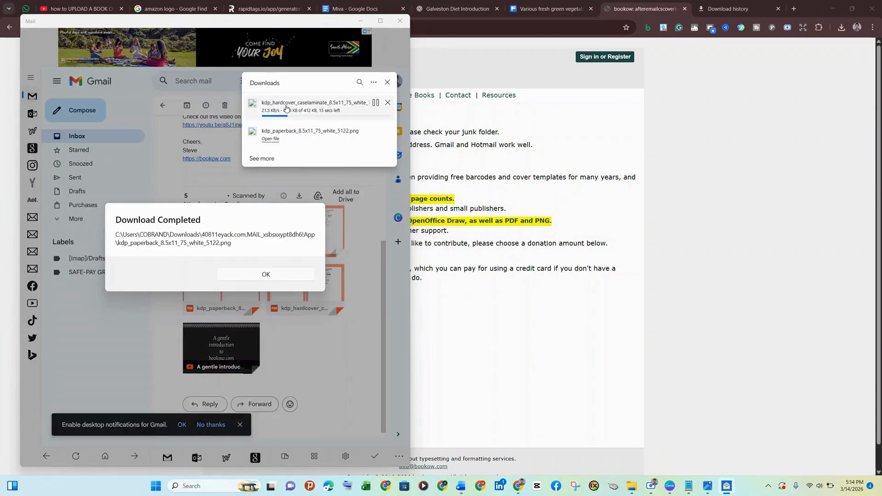
pyautogui.click(292, 278)
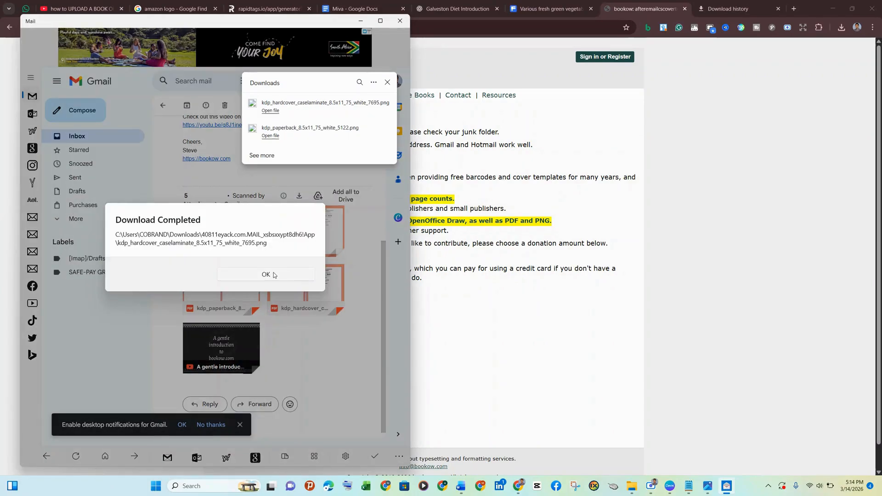
pyautogui.click(274, 275)
pyautogui.click(359, 22)
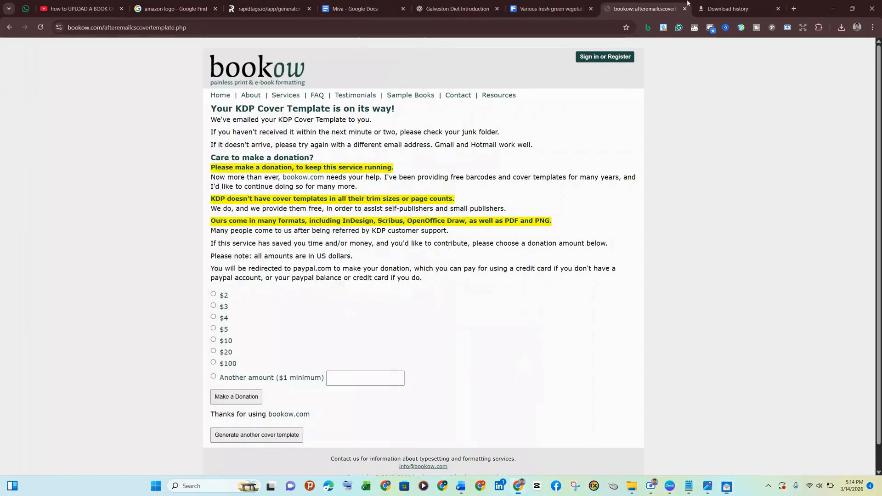
# Step: Switch to Canva in a maximized window, go to its home area and open the Create a design dialog
pyautogui.click(831, 11)
pyautogui.click(670, 487)
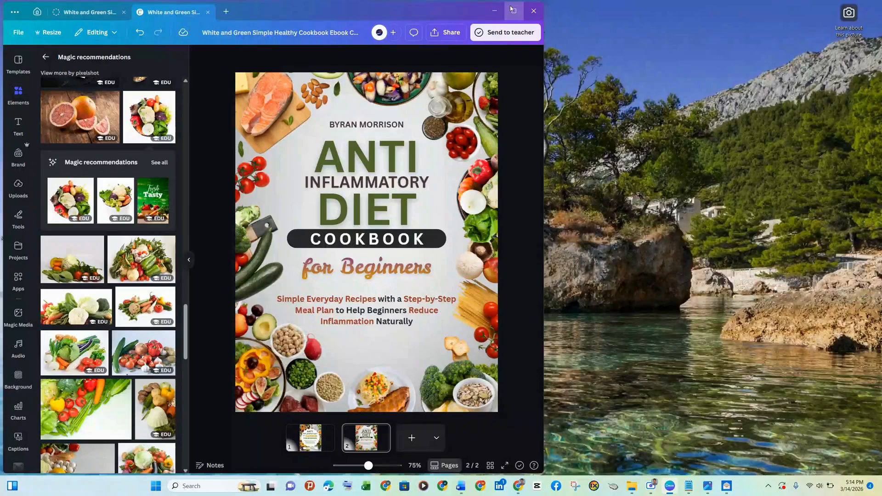
pyautogui.click(513, 10)
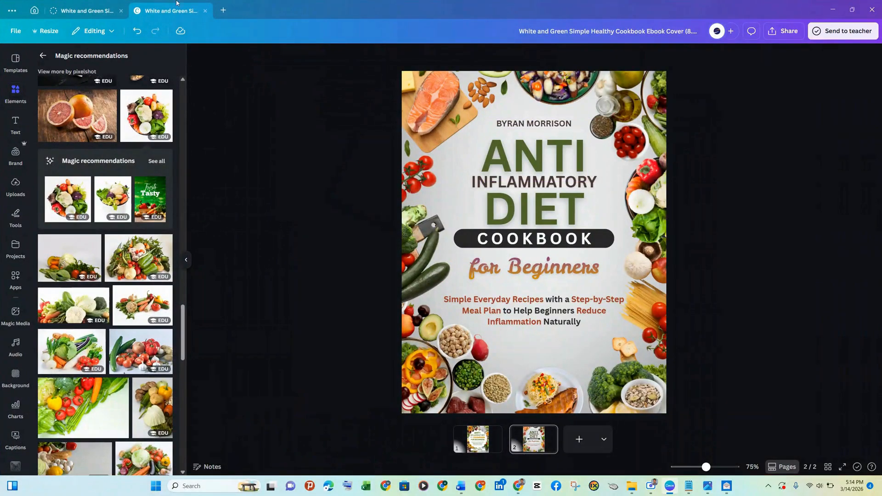
pyautogui.click(35, 10)
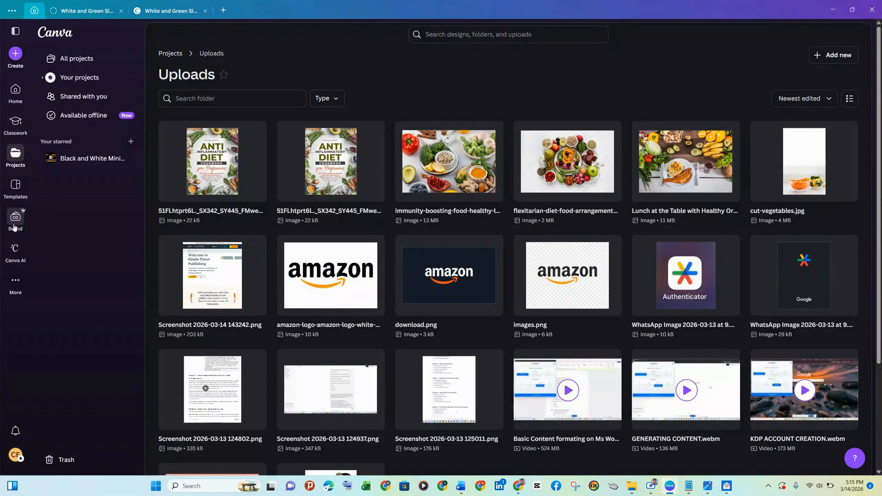
pyautogui.click(18, 285)
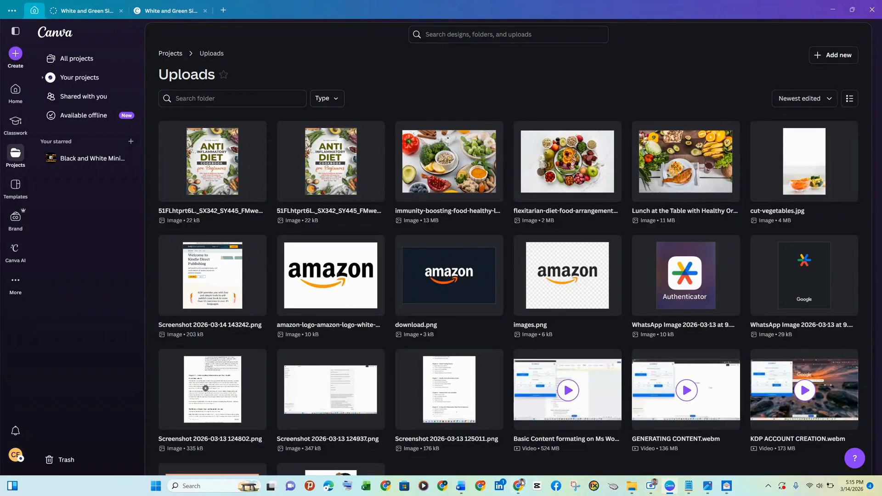
# Step: Switch to File Explorer and check the Downloads folder for the saved cover template files
pyautogui.moveTo(638, 489)
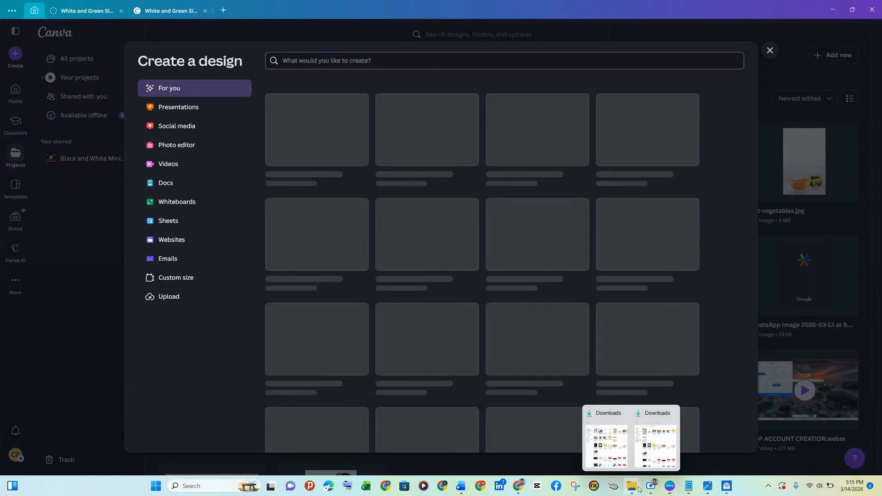
pyautogui.click(606, 444)
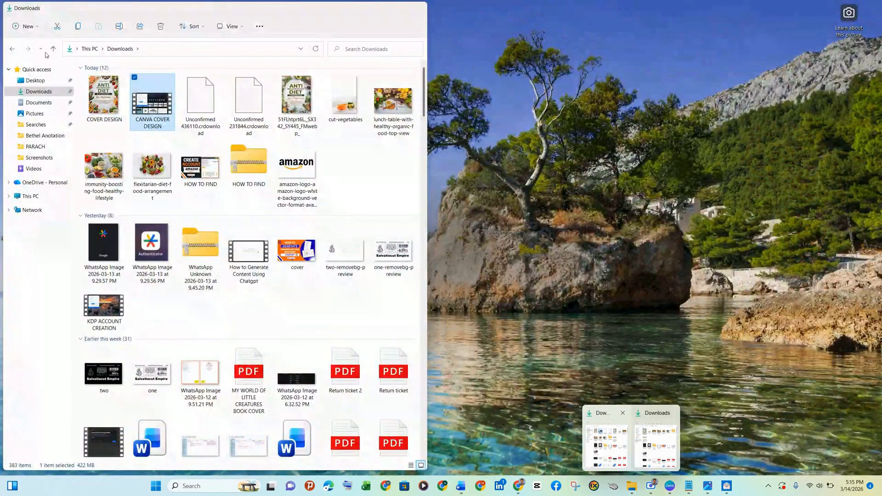
pyautogui.click(40, 91)
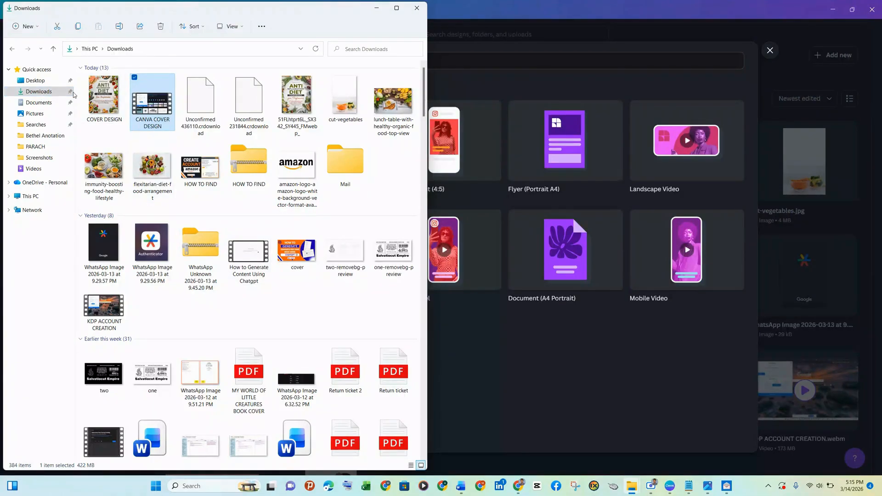
pyautogui.click(45, 94)
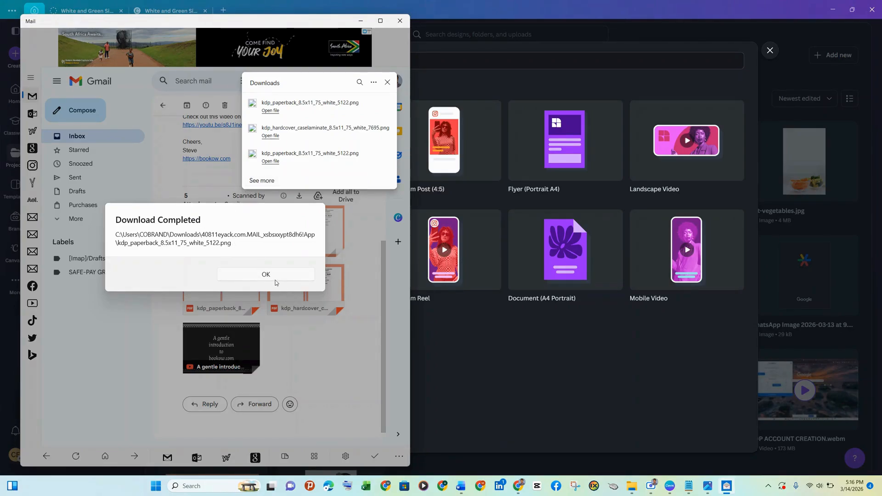
# Step: In the Mail app, dismiss the finished download notice and download the paperback and hardcover case laminate PDF templates from the email
pyautogui.click(275, 280)
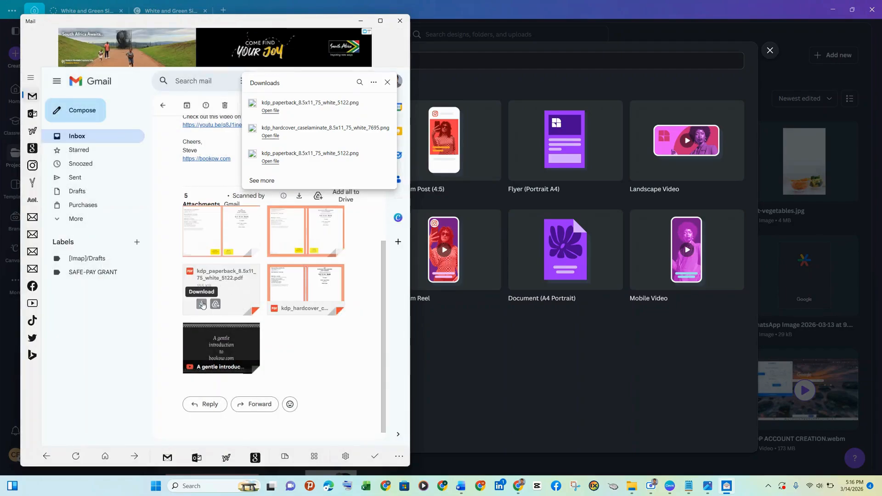
pyautogui.click(201, 304)
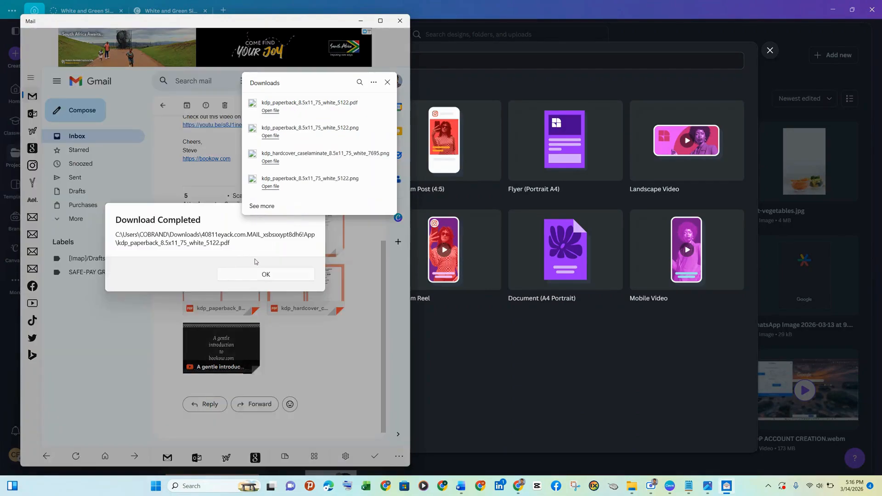
pyautogui.click(262, 275)
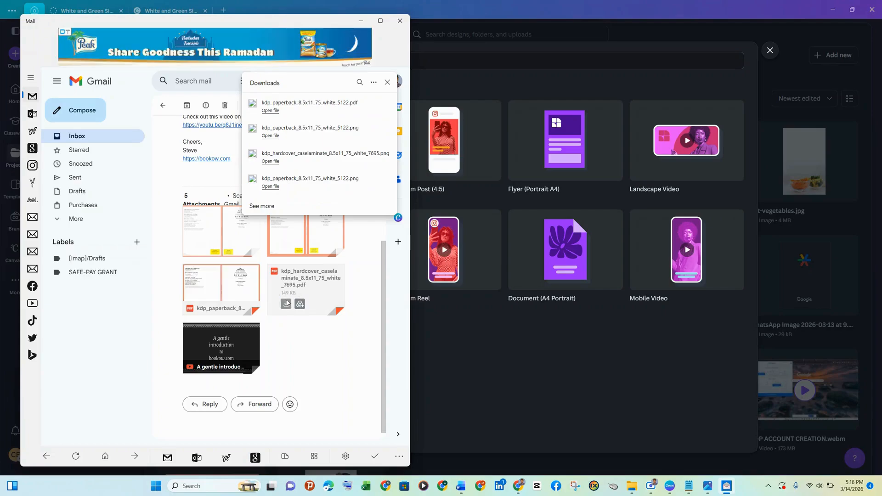
pyautogui.click(286, 303)
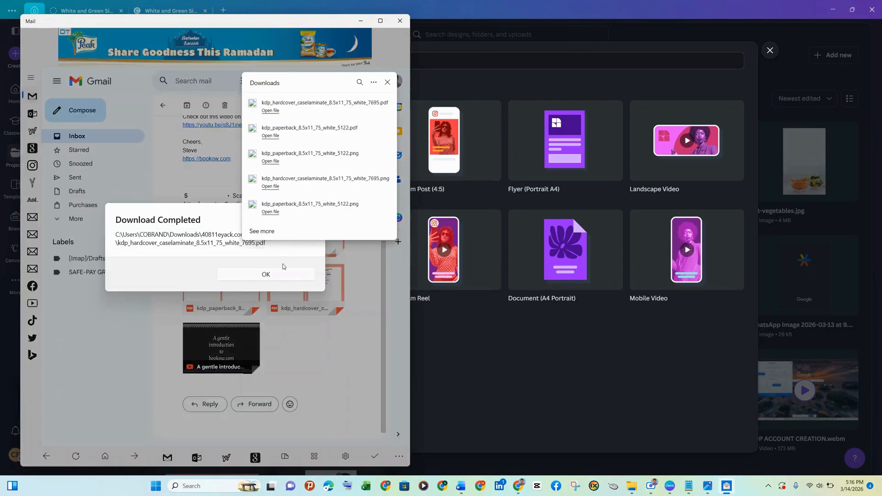
pyautogui.click(267, 274)
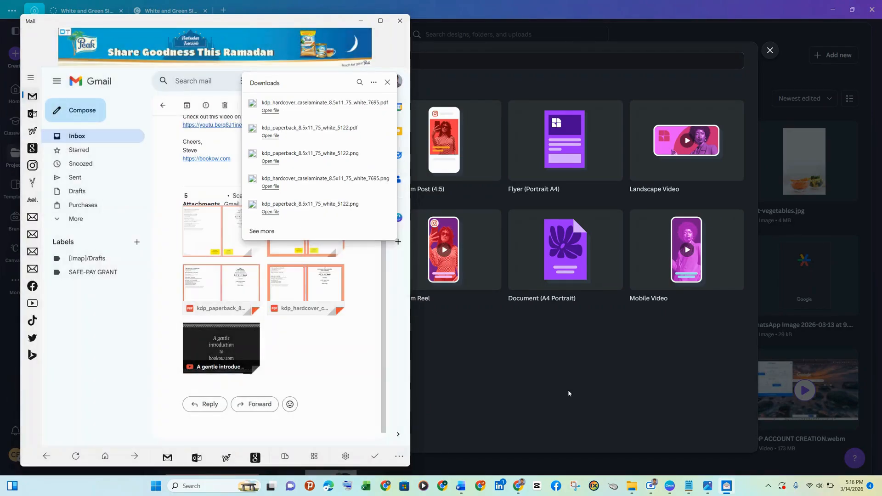
# Step: Switch to File Explorer, look through Quick access and Downloads for the templates, and minimize the window
pyautogui.moveTo(632, 489)
pyautogui.click(604, 442)
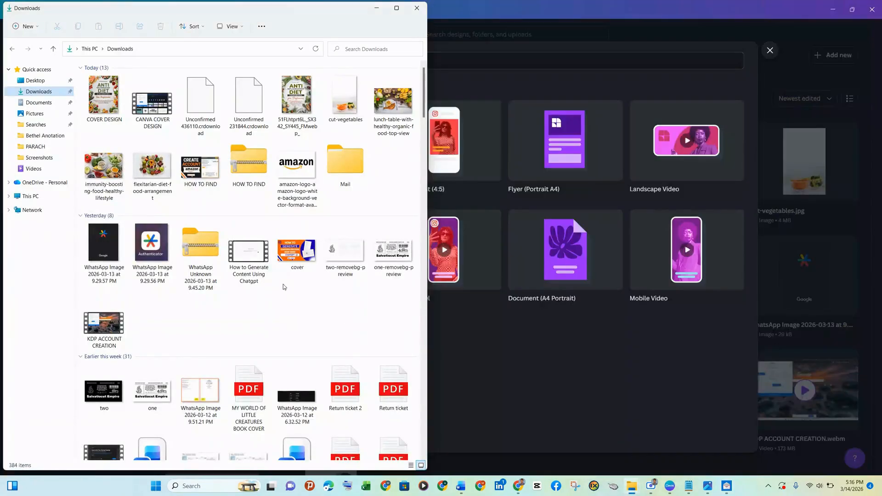
pyautogui.click(42, 70)
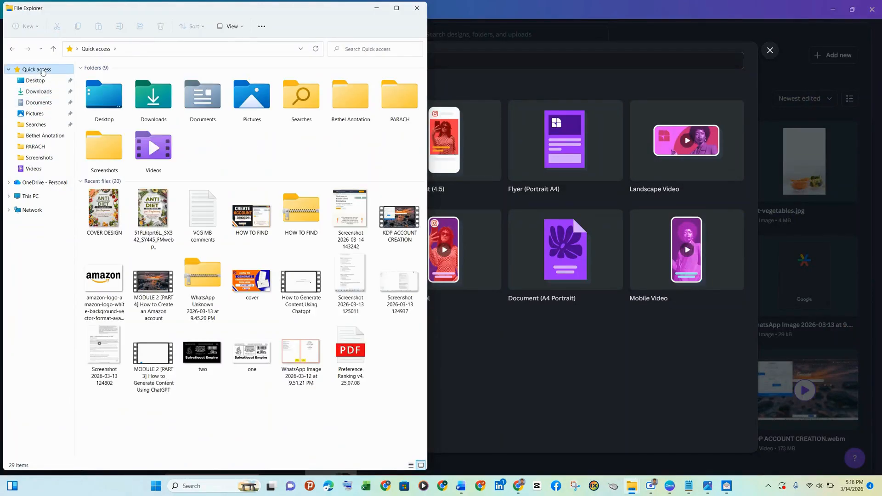
pyautogui.click(152, 111)
pyautogui.doubleClick(152, 111)
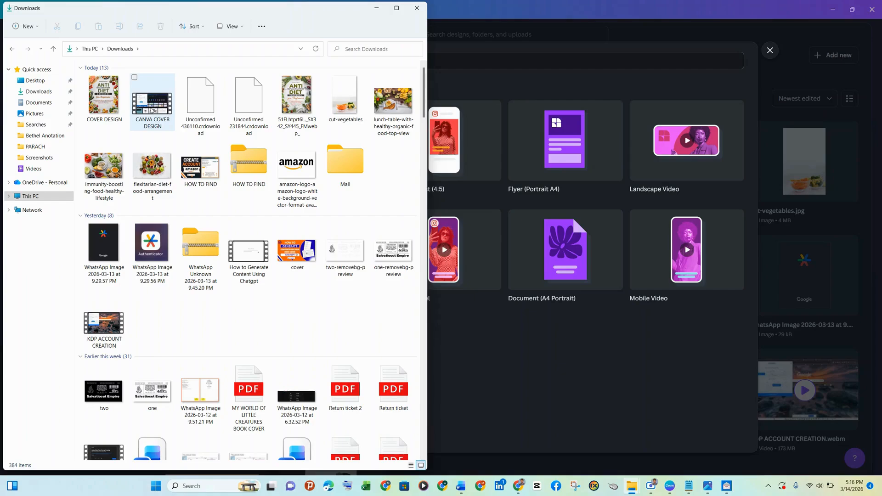
pyautogui.click(383, 10)
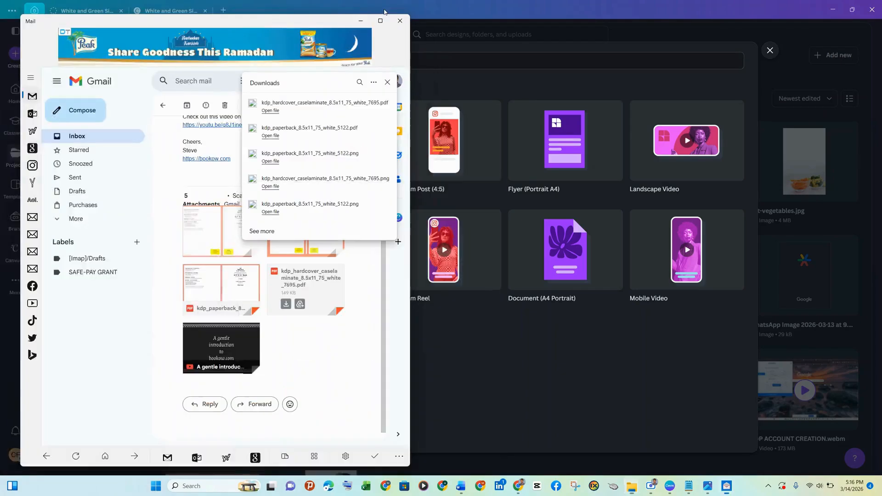
# Step: Preview kdp_paperback_8.5x11_75_white_5122.pdf from the email, download it from the preview and close the downloads list
pyautogui.click(232, 282)
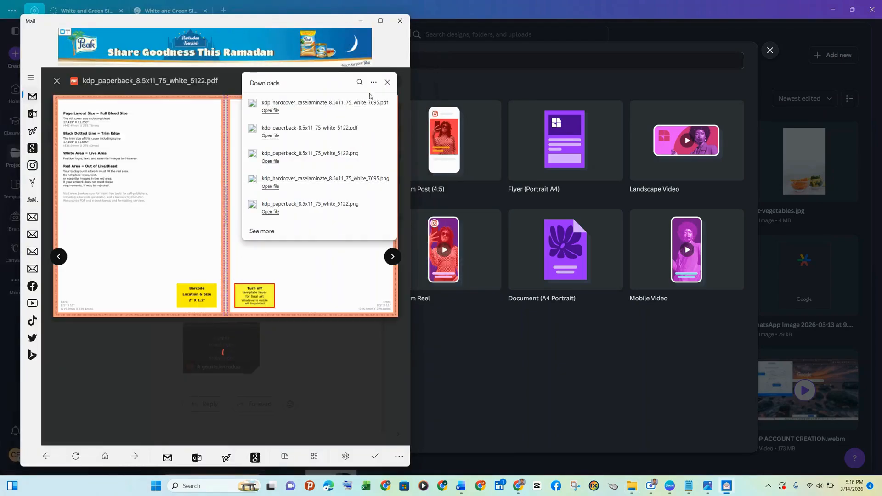
pyautogui.click(387, 82)
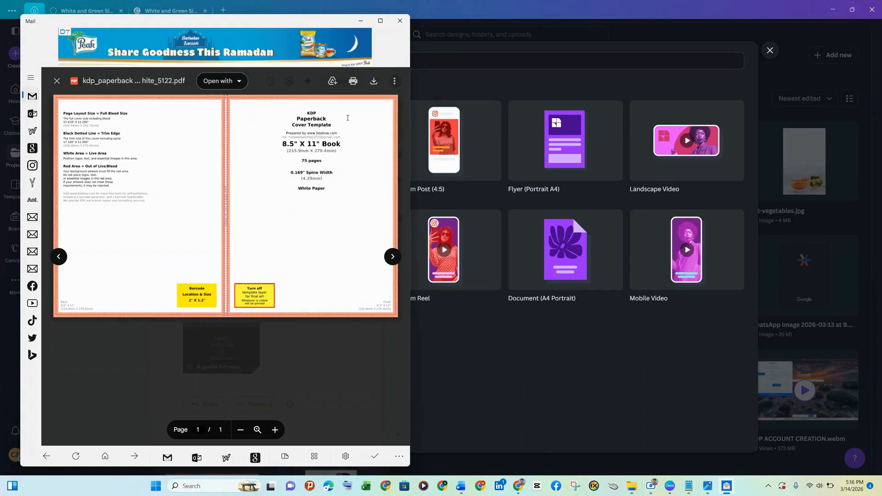
pyautogui.click(372, 81)
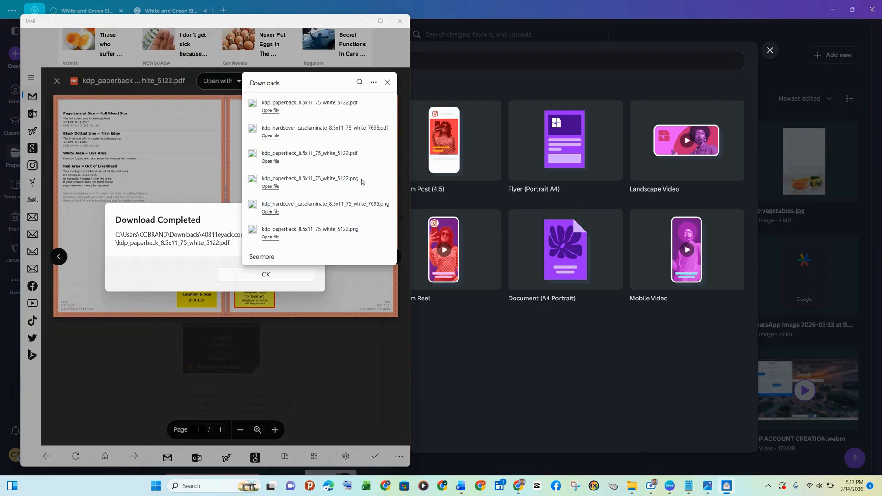
pyautogui.click(387, 82)
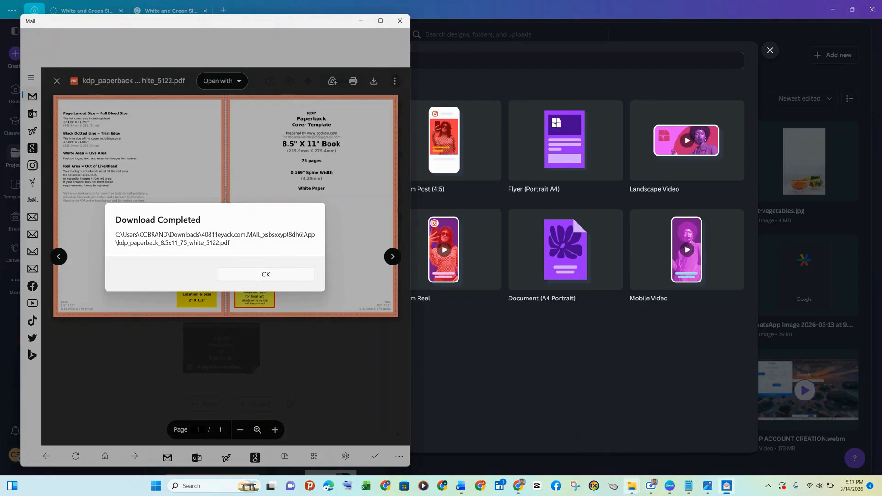
# Step: Switch to File Explorer and go through Local Disk (C:), Users and the user's profile folder to the Mail folder inside Downloads
pyautogui.moveTo(632, 486)
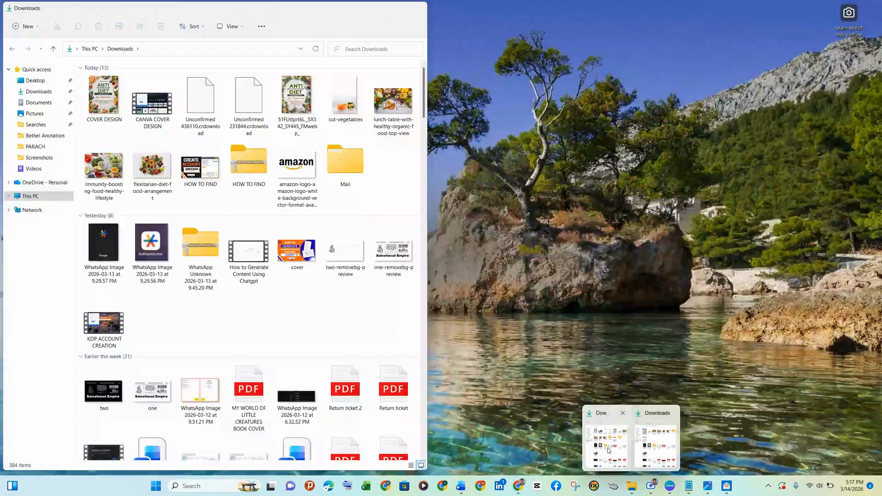
pyautogui.click(593, 422)
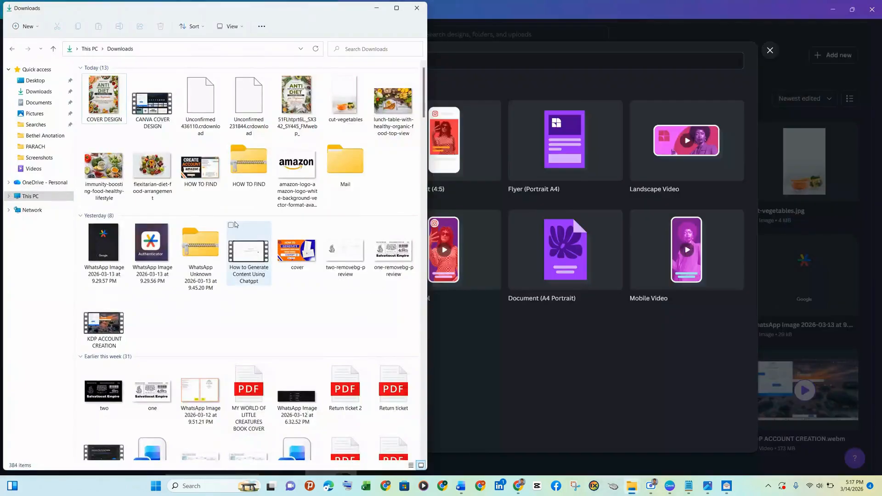
pyautogui.click(34, 201)
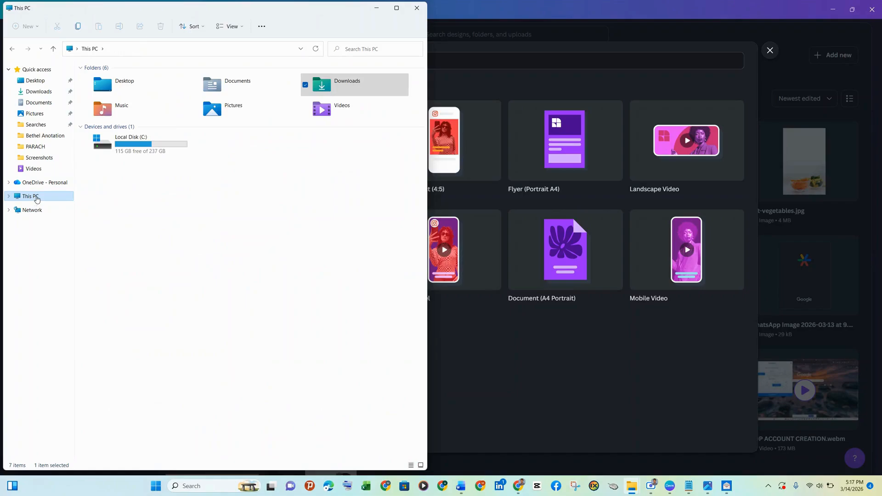
pyautogui.doubleClick(162, 148)
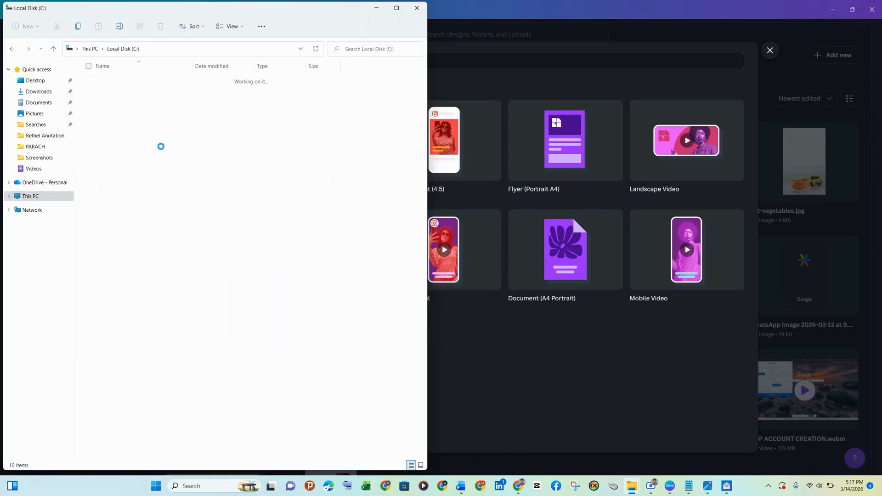
pyautogui.doubleClick(131, 136)
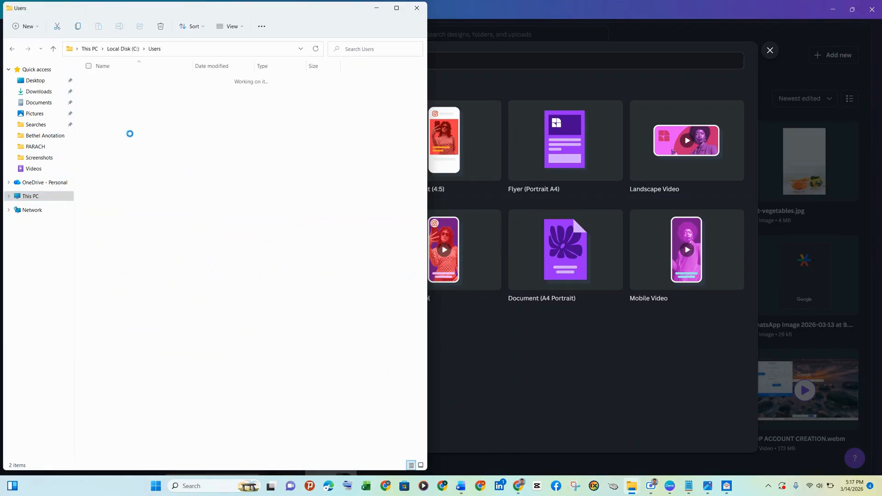
pyautogui.doubleClick(119, 83)
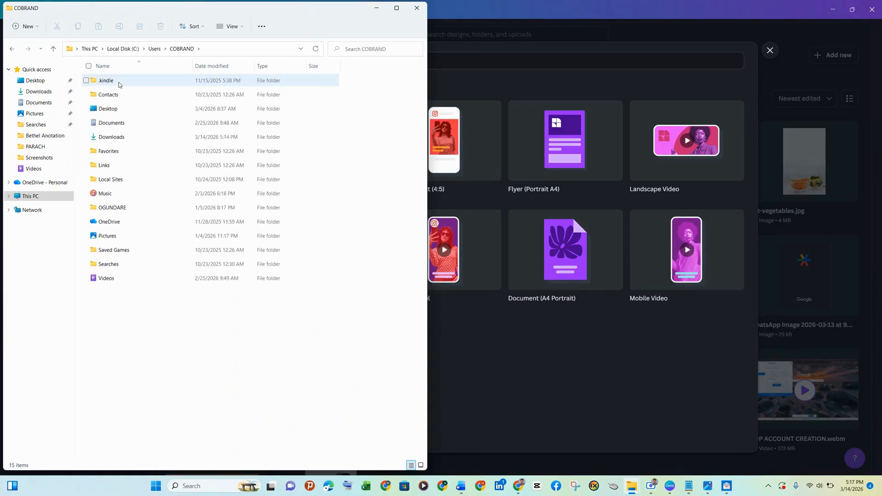
pyautogui.doubleClick(121, 136)
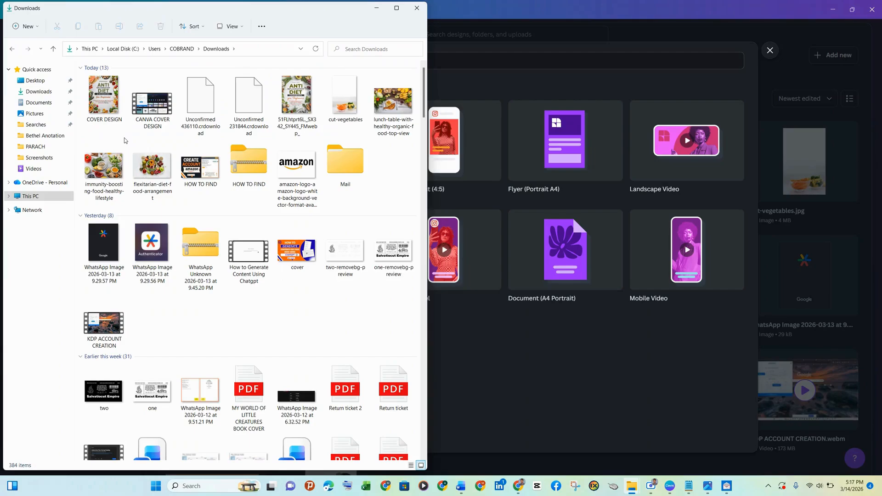
pyautogui.click(346, 159)
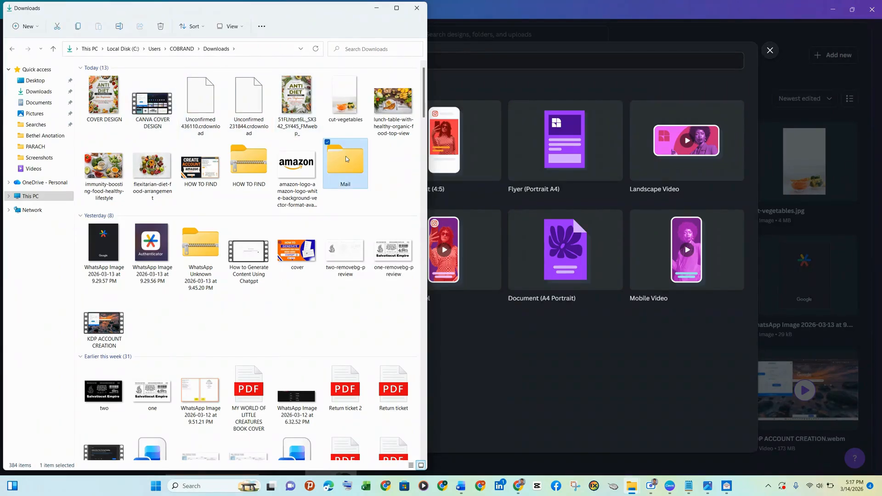
pyautogui.doubleClick(346, 159)
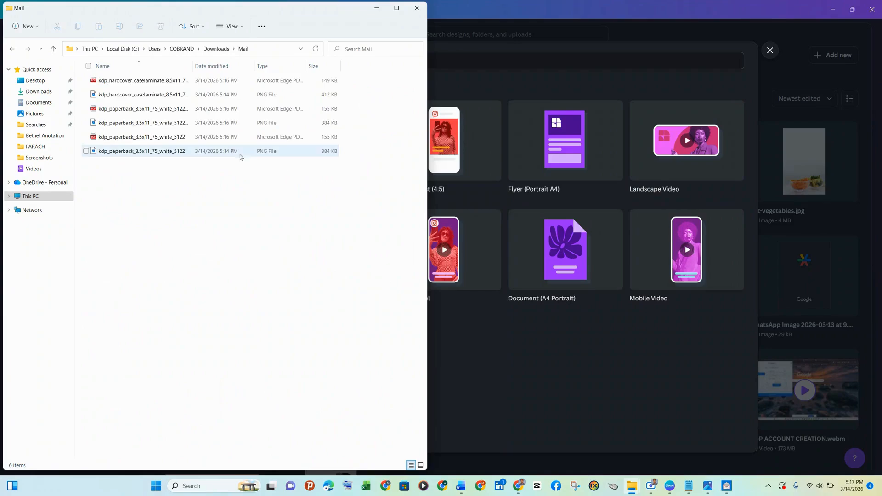
# Step: Open the kdp_paperback_8.5x11_75_white_5122 PNG, minimize the File Explorer and Mail windows, and narrow and lower the image window to uncover Canva's design dialog
pyautogui.click(212, 153)
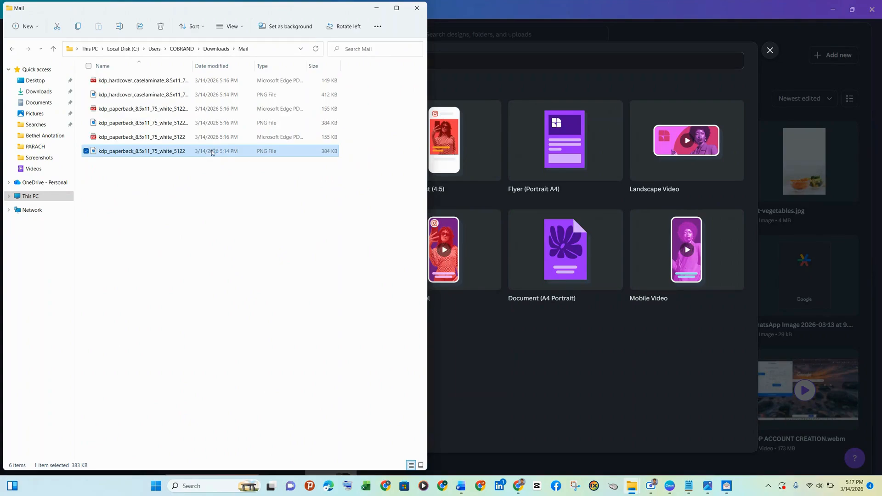
pyautogui.doubleClick(212, 153)
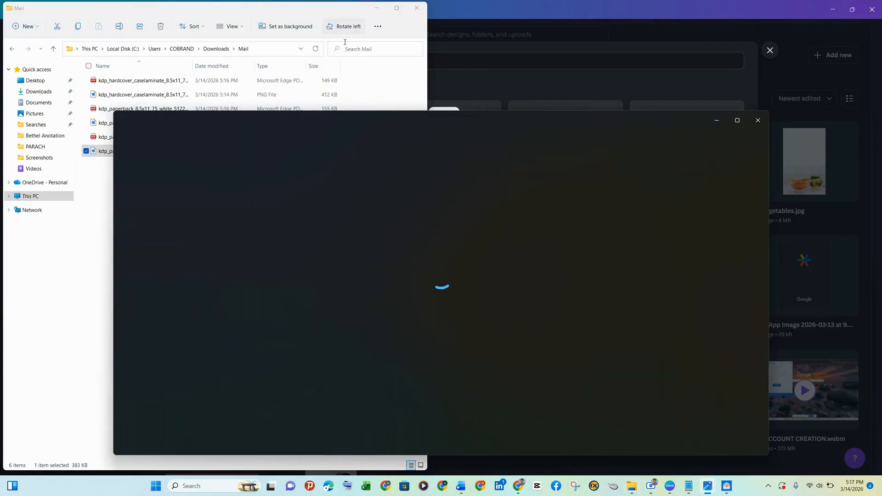
pyautogui.click(371, 10)
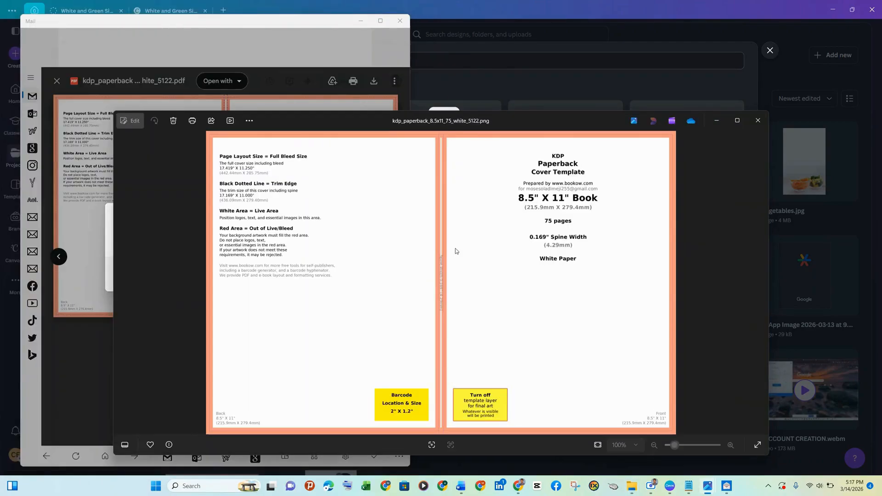
pyautogui.click(305, 35)
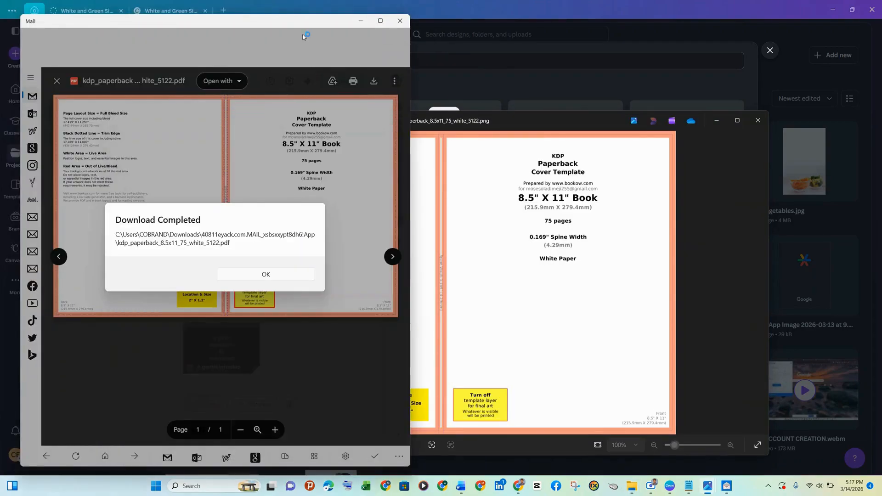
pyautogui.click(360, 22)
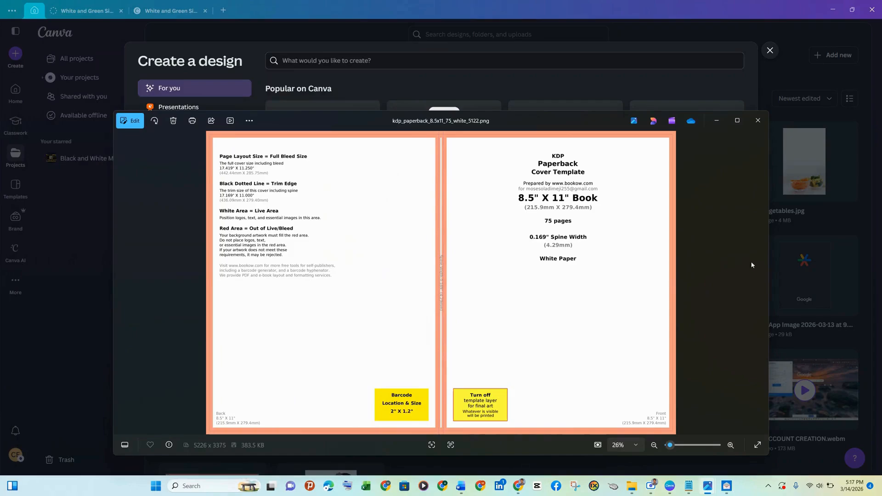
pyautogui.moveTo(770, 274); pyautogui.dragTo(651, 273)
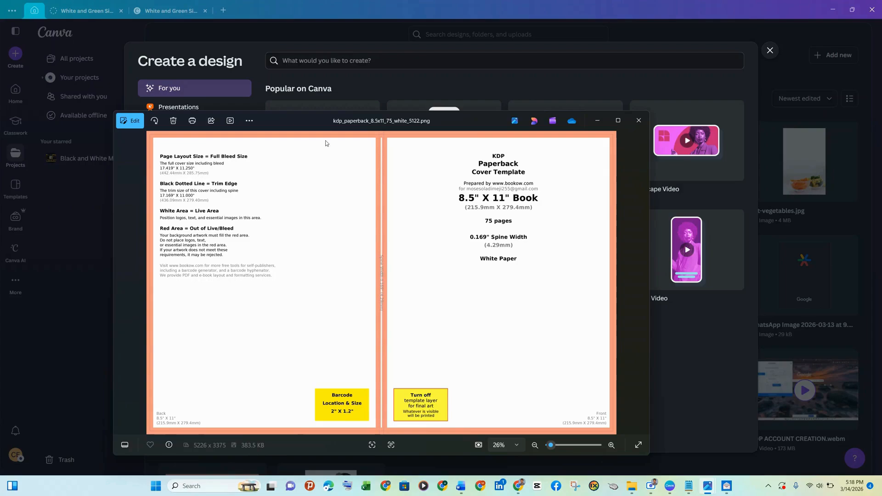
pyautogui.moveTo(451, 123); pyautogui.dragTo(540, 334)
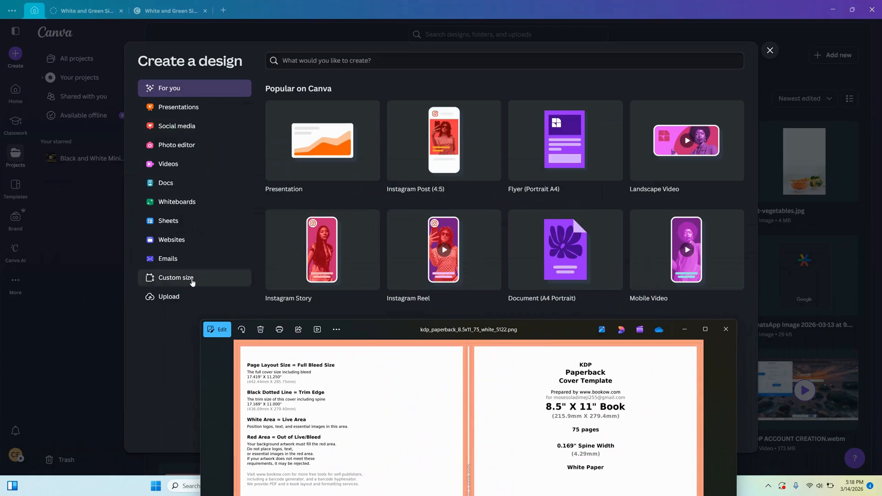
# Step: Create a custom-size design 17.419 in wide and 11.250 in high, matching the full bleed size on the KDP template
pyautogui.click(192, 283)
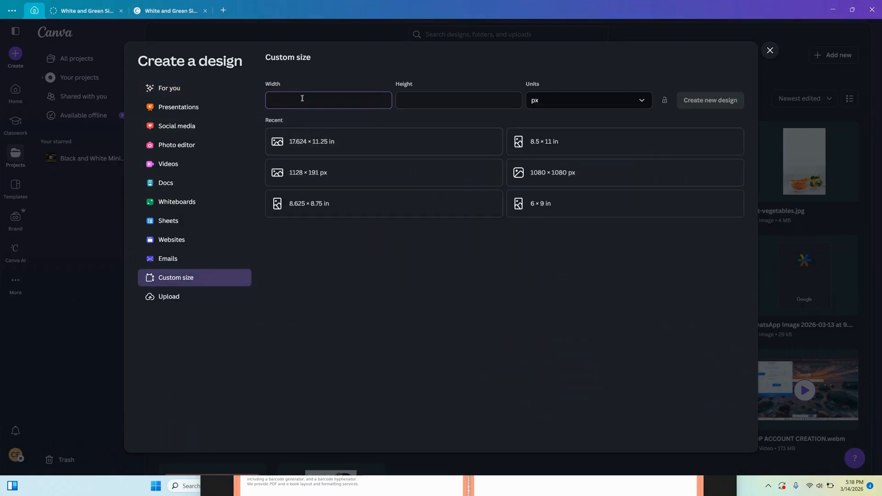
pyautogui.click(640, 100)
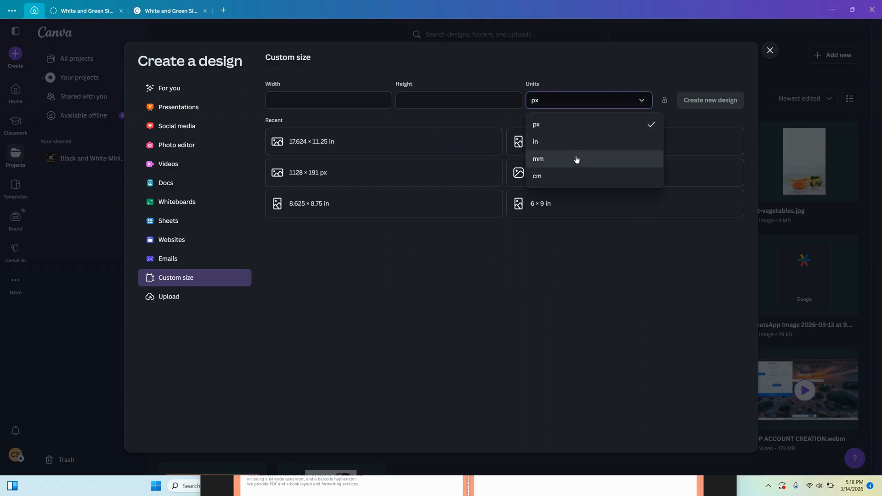
pyautogui.click(568, 145)
pyautogui.click(308, 96)
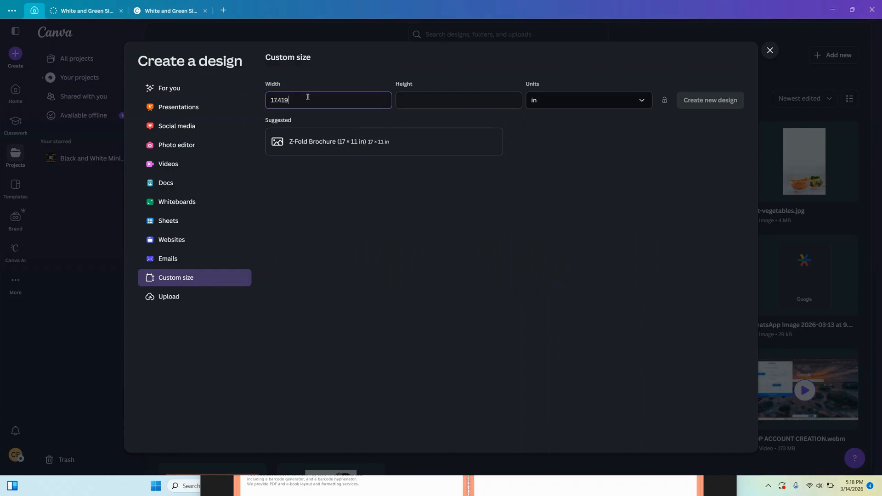
pyautogui.click(421, 98)
pyautogui.click(528, 478)
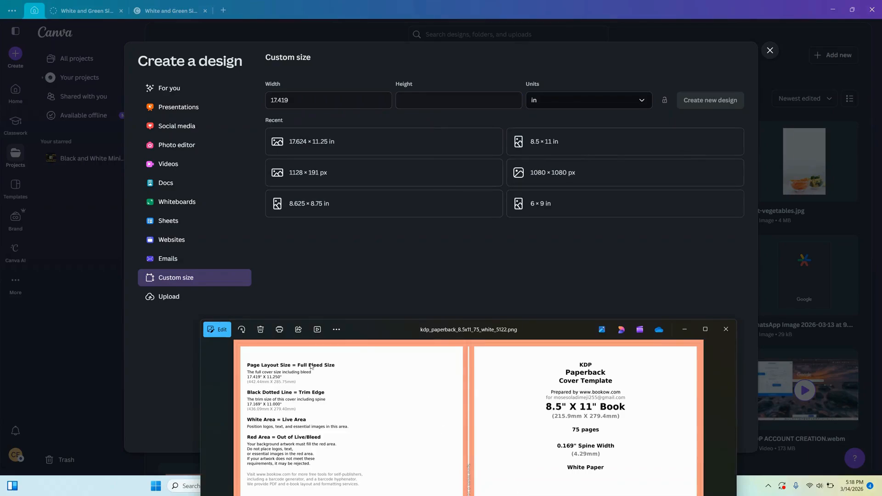
pyautogui.click(425, 99)
pyautogui.write('11')
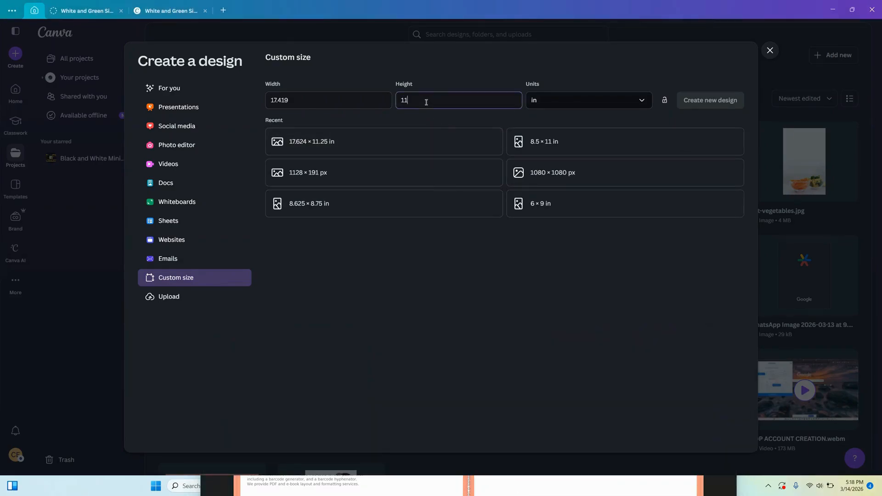
pyautogui.write('.250')
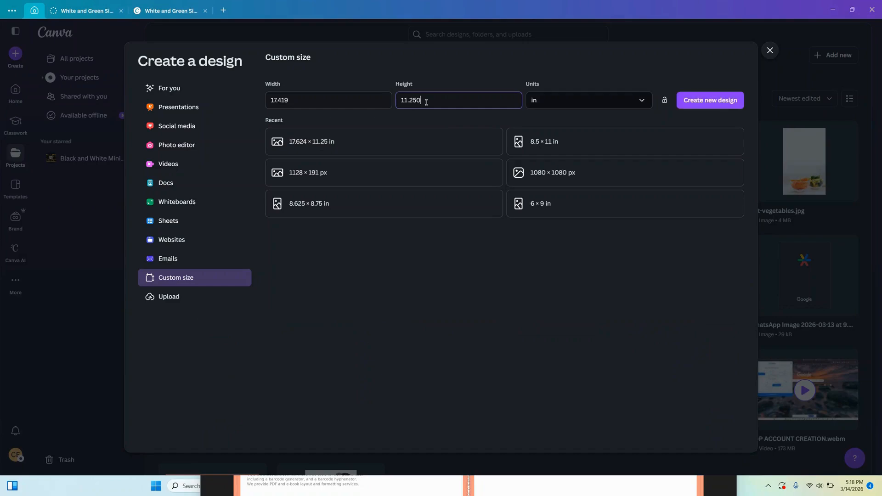
pyautogui.click(705, 101)
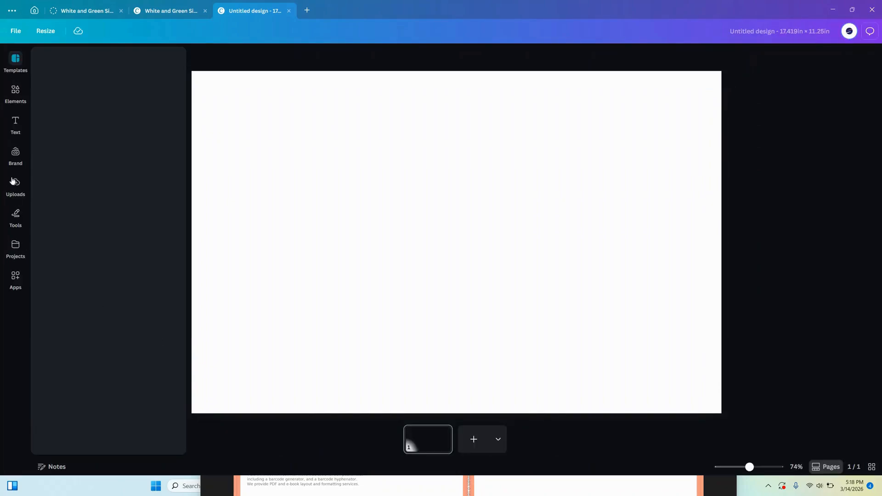
# Step: Upload the kdp_paperback_8.5x11_75_white_5122 and kdp_hardcover_caselaminate_8.5x11_75_white_7695 PNG files from the Mail folder in Downloads
pyautogui.click(14, 183)
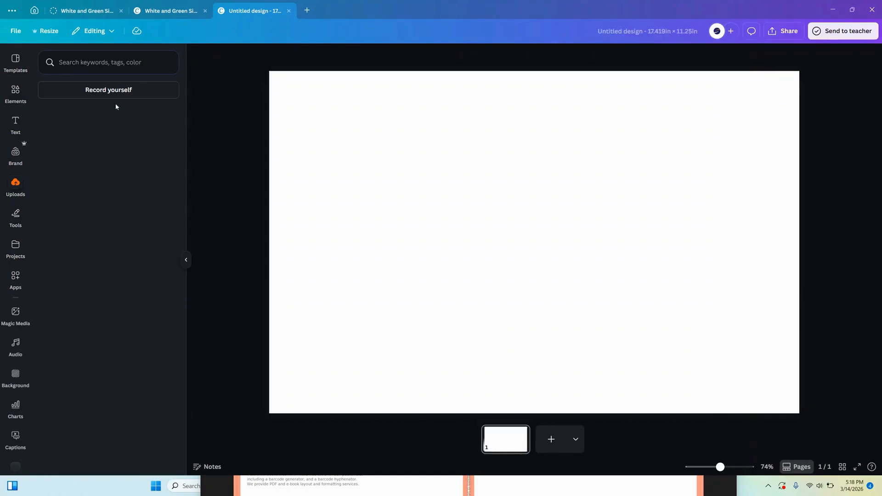
pyautogui.click(105, 94)
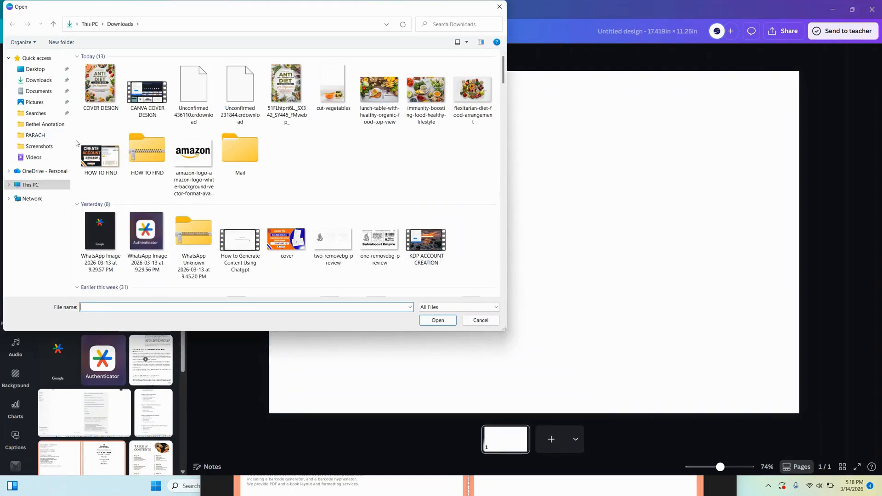
pyautogui.doubleClick(238, 156)
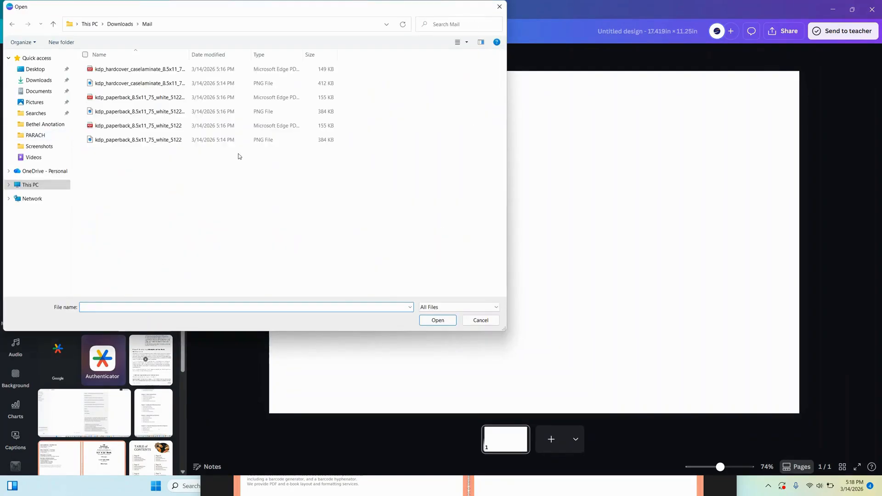
pyautogui.click(153, 142)
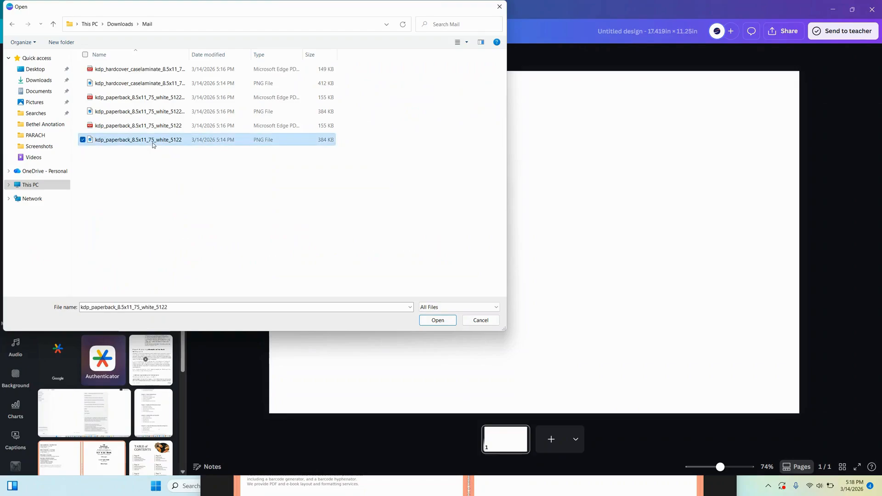
pyautogui.click(107, 83)
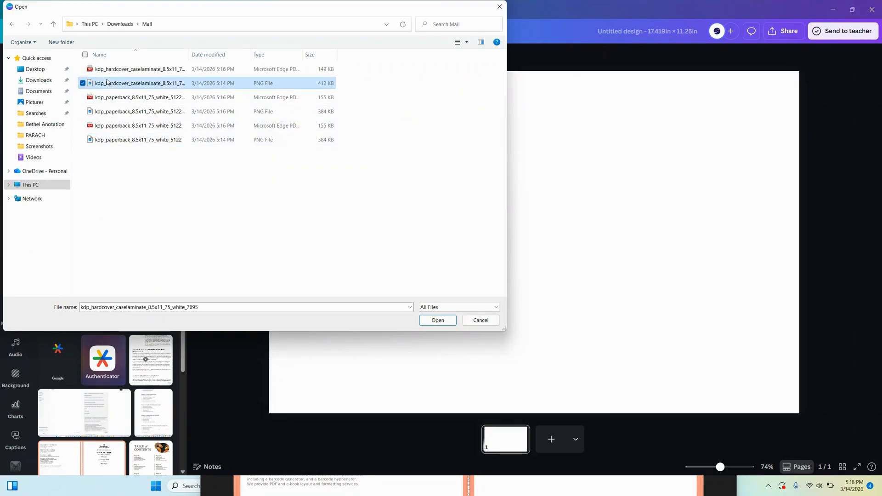
pyautogui.click(82, 140)
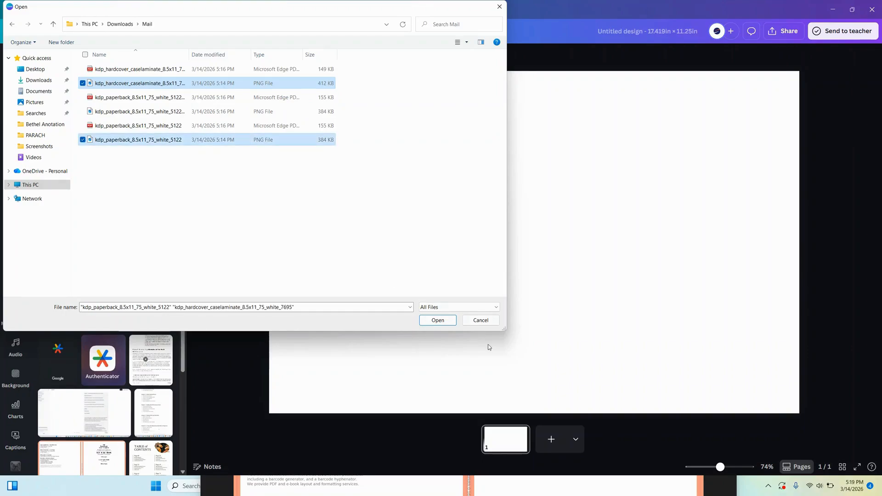
pyautogui.click(439, 320)
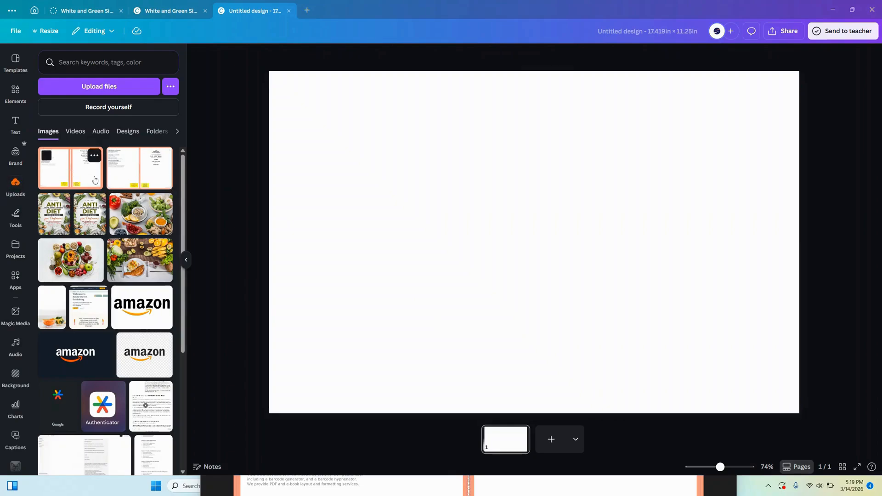
# Step: Place the uploaded paperback template on the page, enlarge it to fill the whole canvas, and deselect it
pyautogui.click(143, 178)
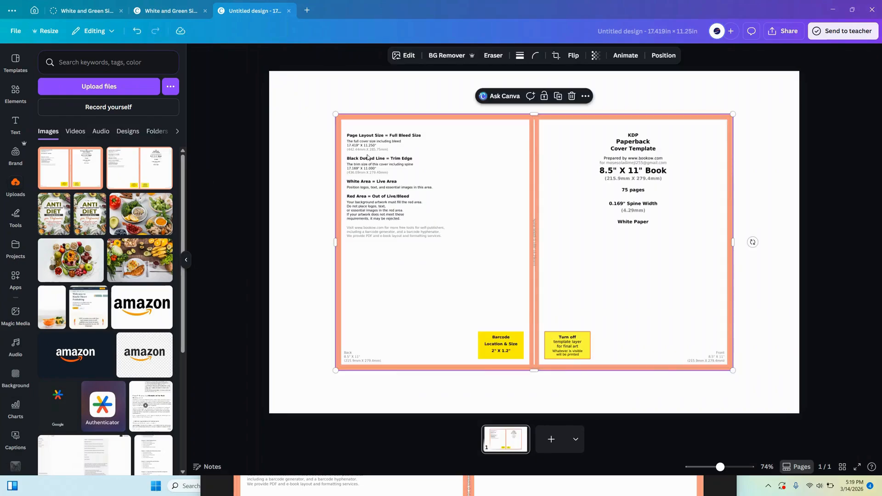
pyautogui.moveTo(335, 112); pyautogui.dragTo(269, 71)
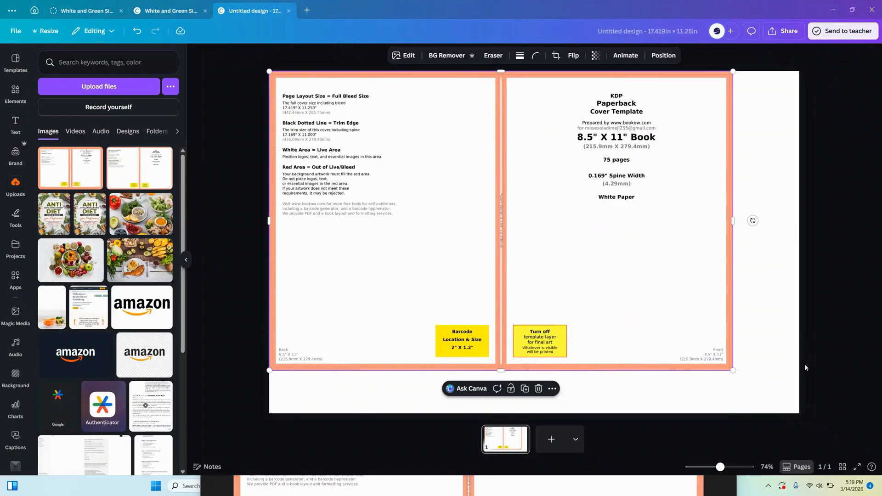
pyautogui.click(735, 372)
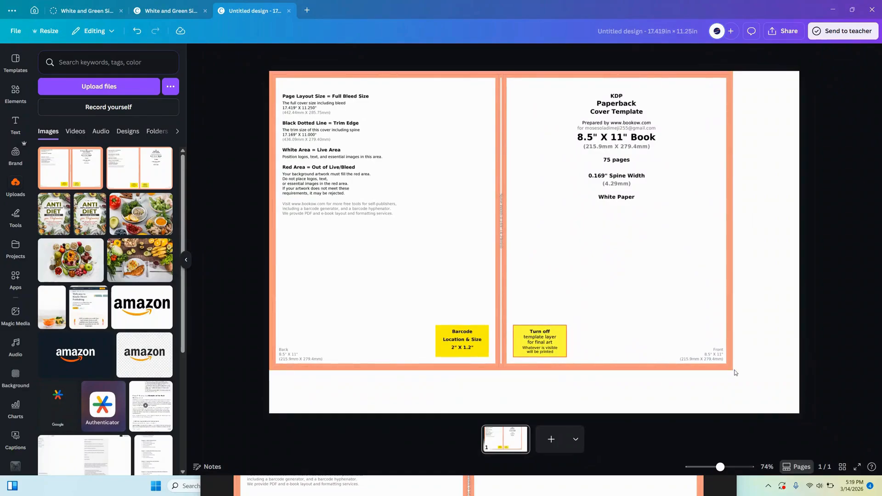
pyautogui.click(733, 368)
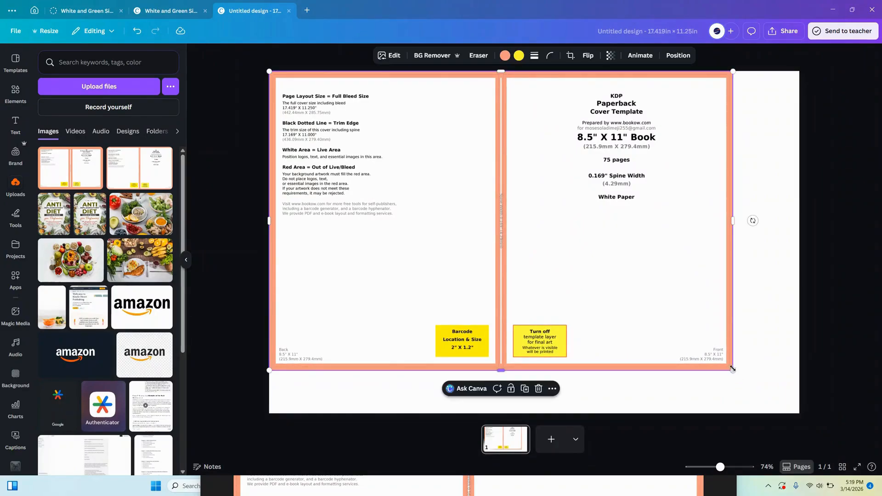
pyautogui.moveTo(734, 370); pyautogui.dragTo(799, 412)
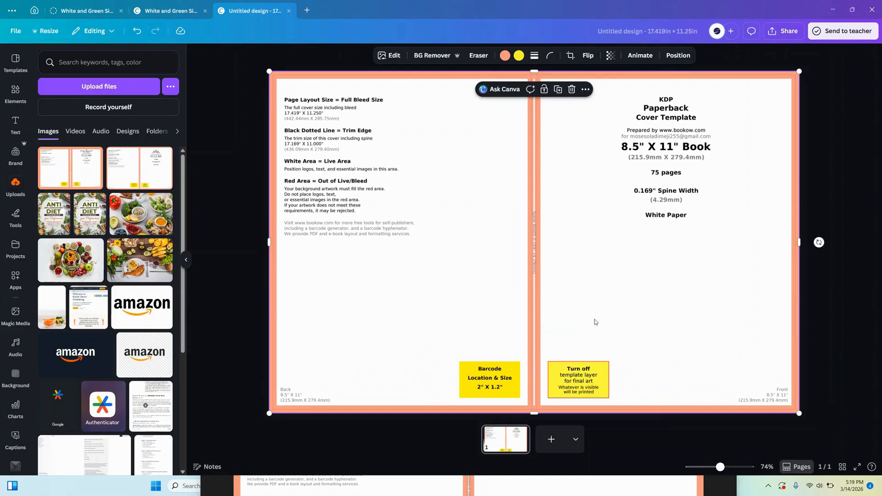
pyautogui.click(256, 335)
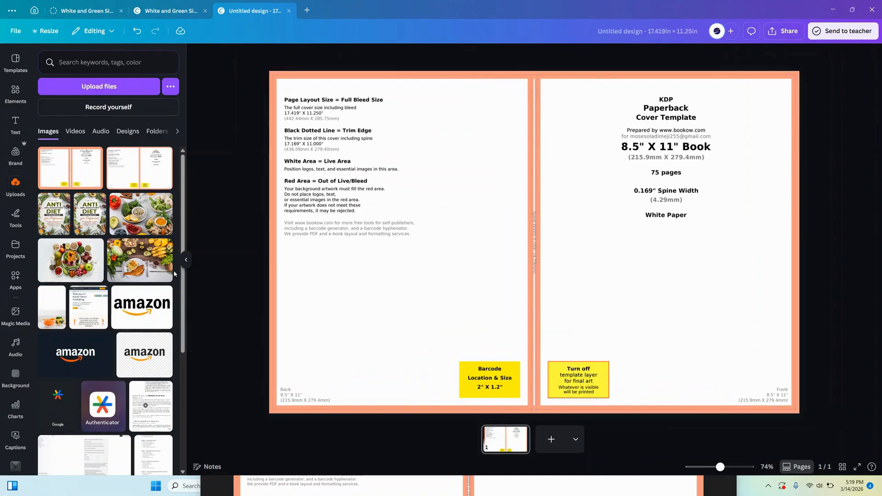
# Step: Try to upload the COVER DESIGN image from the recent files in Quick access
pyautogui.click(101, 86)
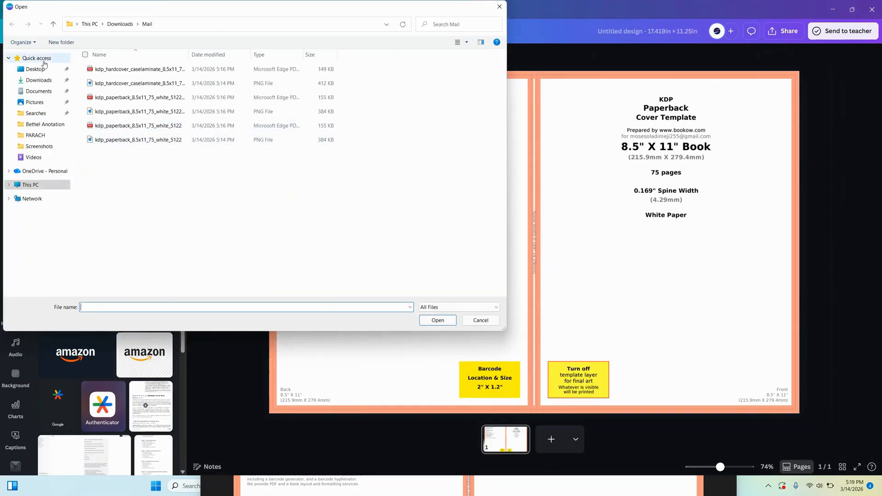
pyautogui.click(41, 59)
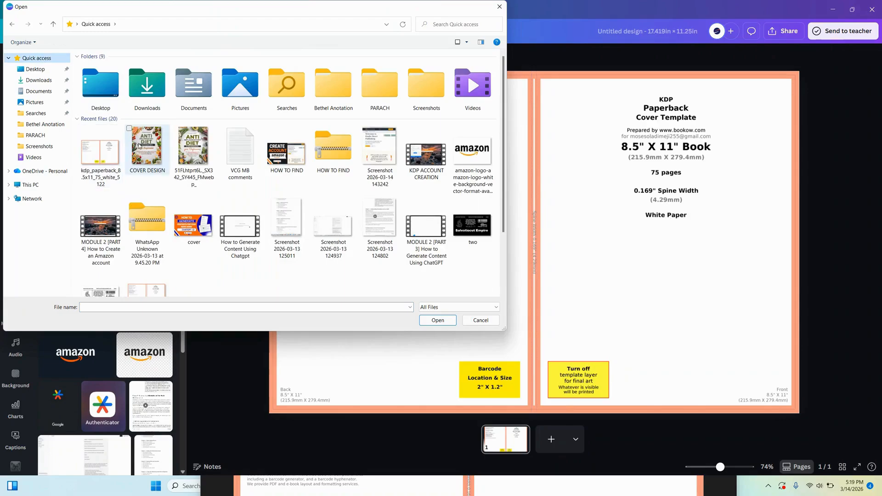
pyautogui.click(140, 146)
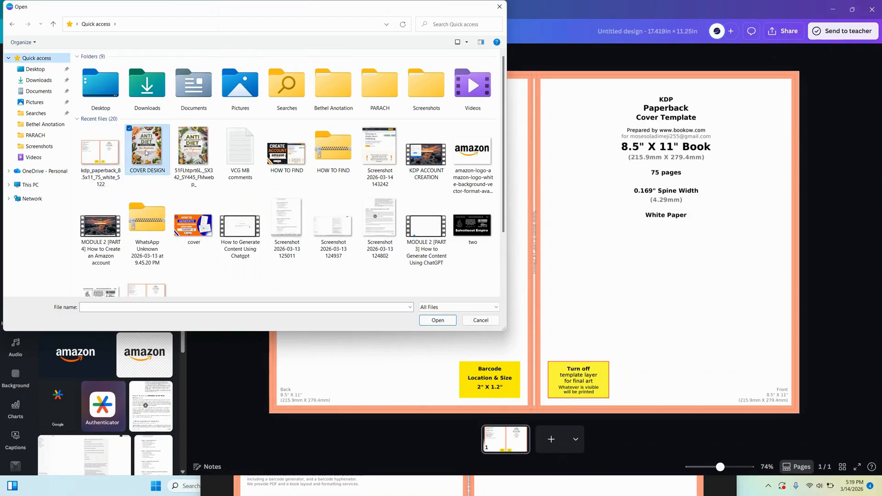
pyautogui.click(440, 324)
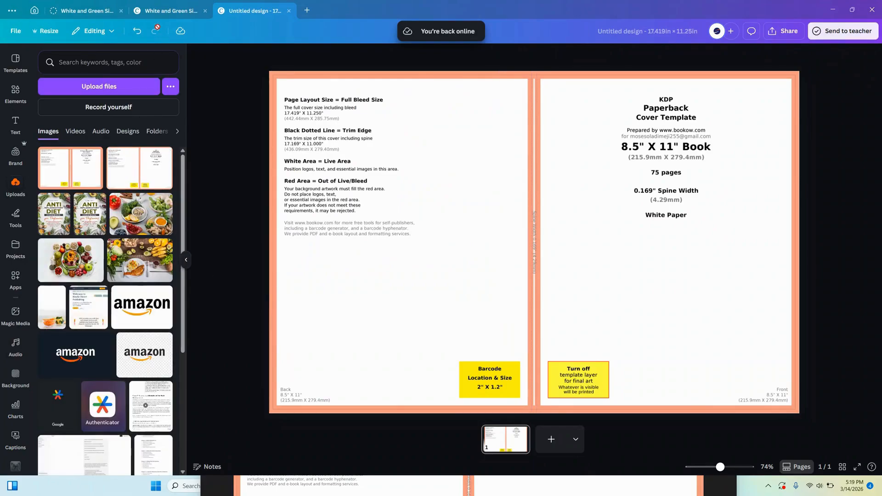
# Step: Copy all the elements of the cookbook cover on page 2 of the ebook cover design and return to the 17.419 × 11.25 in design
pyautogui.click(164, 11)
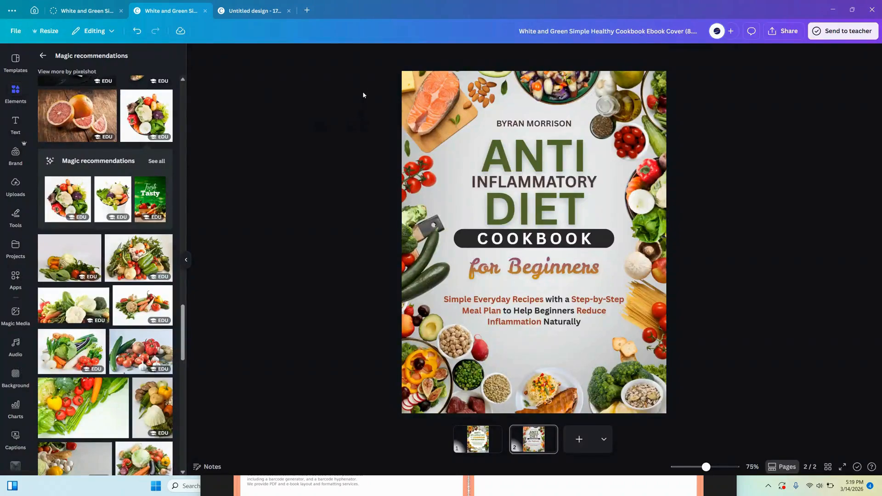
pyautogui.moveTo(373, 72); pyautogui.dragTo(678, 436)
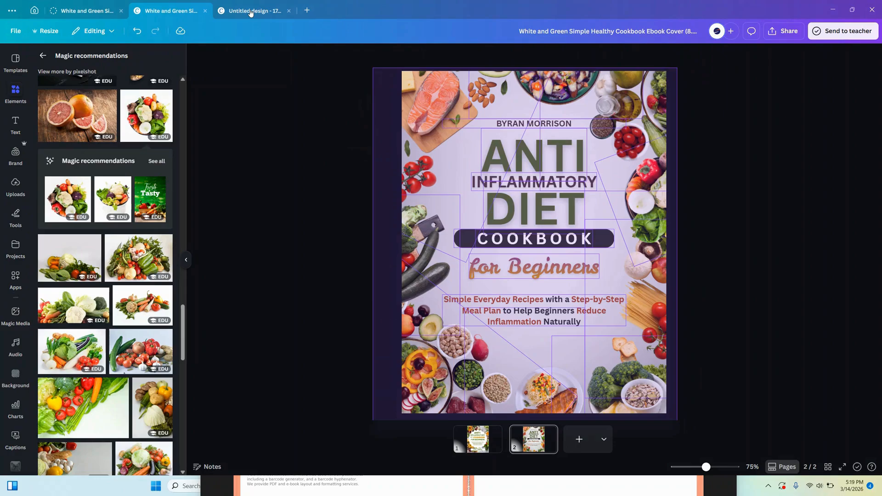
pyautogui.click(250, 11)
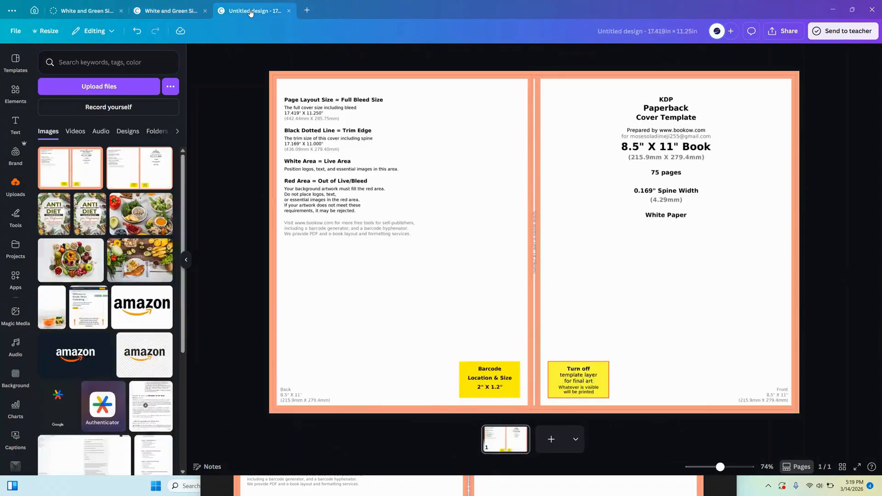
pyautogui.click(670, 243)
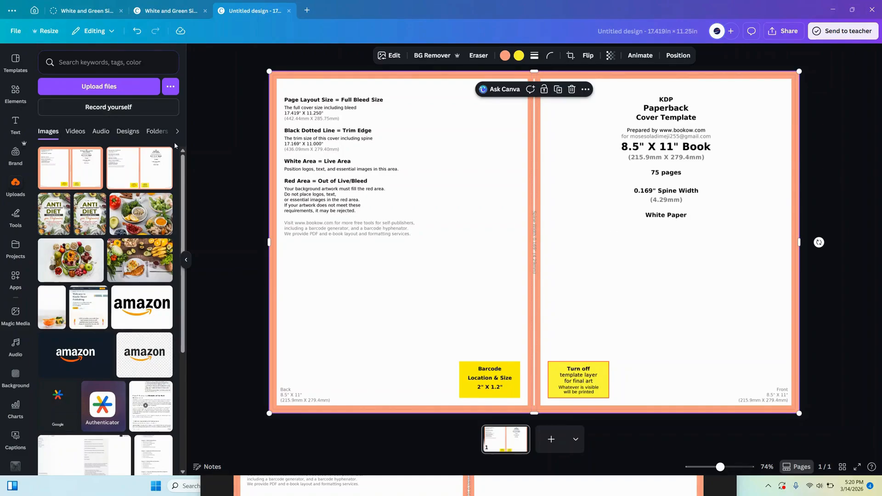
# Step: Upload the COVER DESIGN image from Quick access to the uploaded images
pyautogui.click(110, 91)
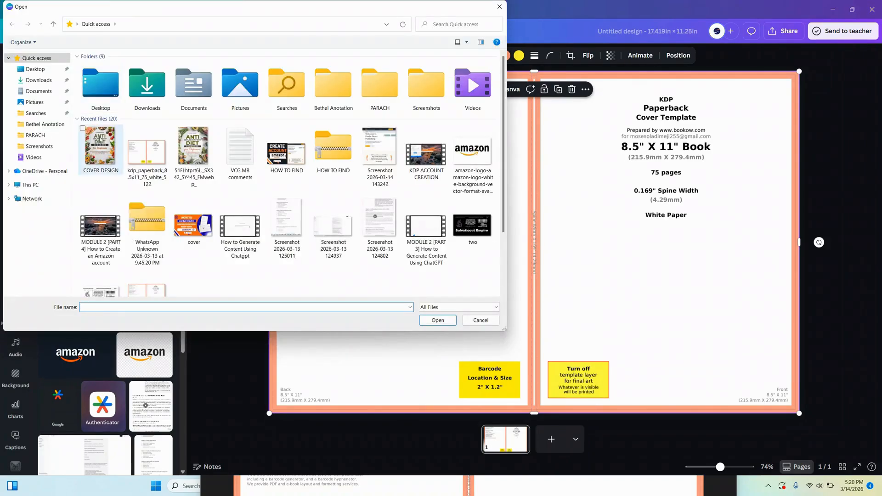
pyautogui.click(100, 146)
pyautogui.click(437, 321)
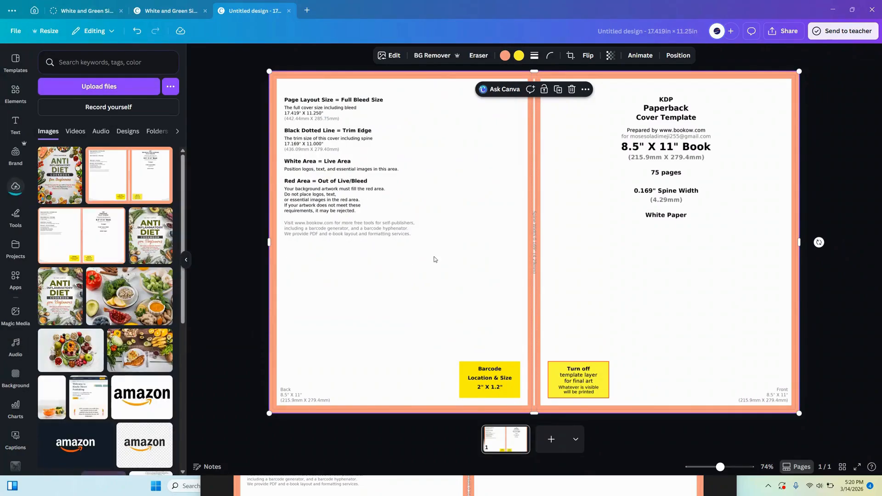
# Step: Paste the copied cookbook cover elements onto the template page and undo the paste
pyautogui.hotkey('ctrl', 'v')
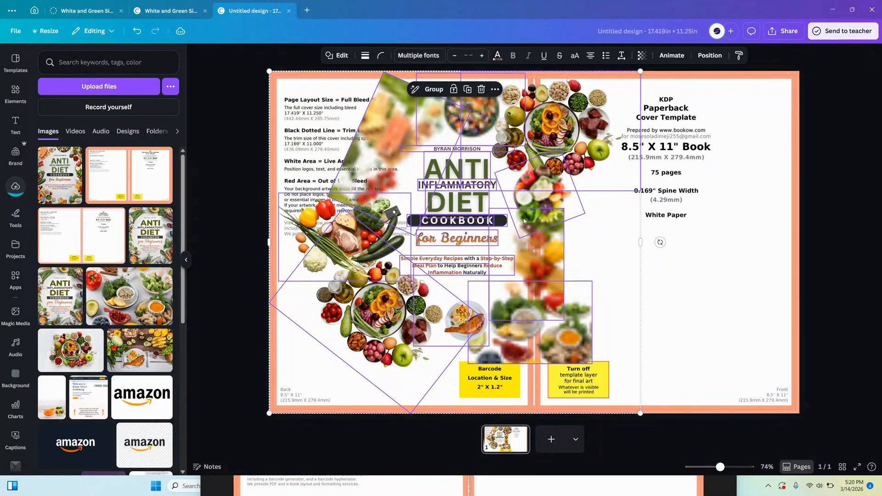
pyautogui.click(679, 269)
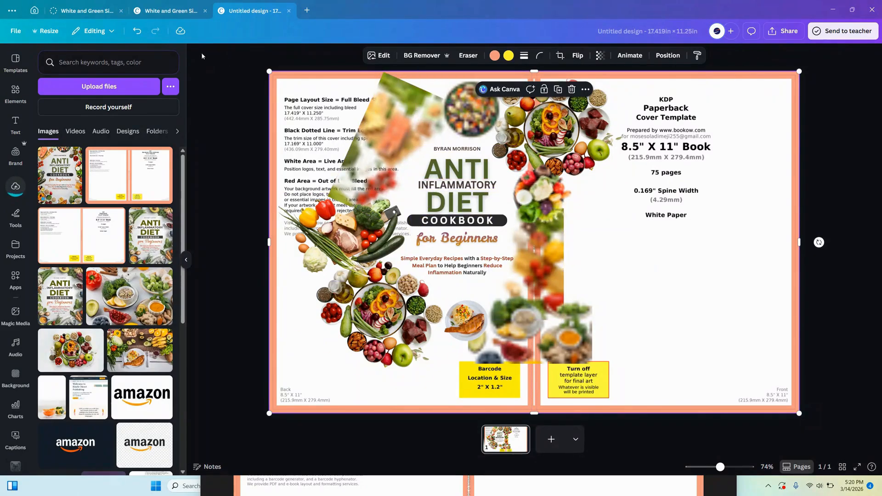
pyautogui.click(137, 31)
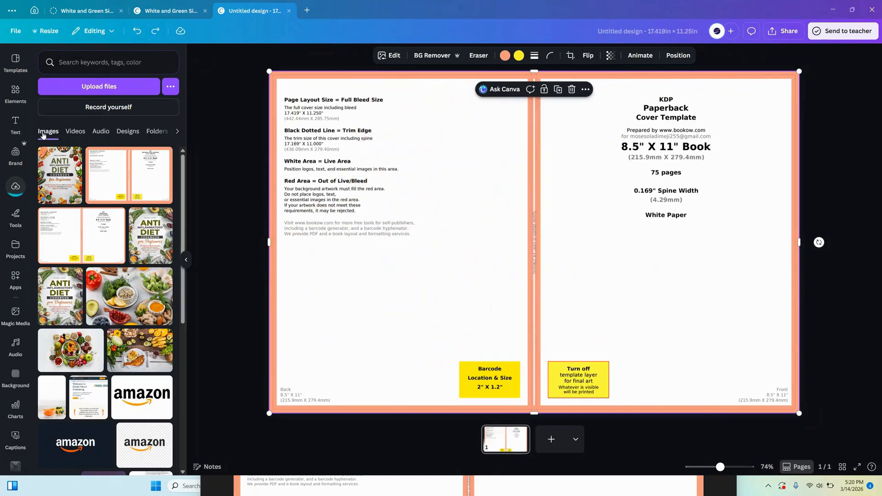
# Step: Place the uploaded cookbook cover image on the template's front cover and enlarge it to fill the white live area
pyautogui.click(65, 184)
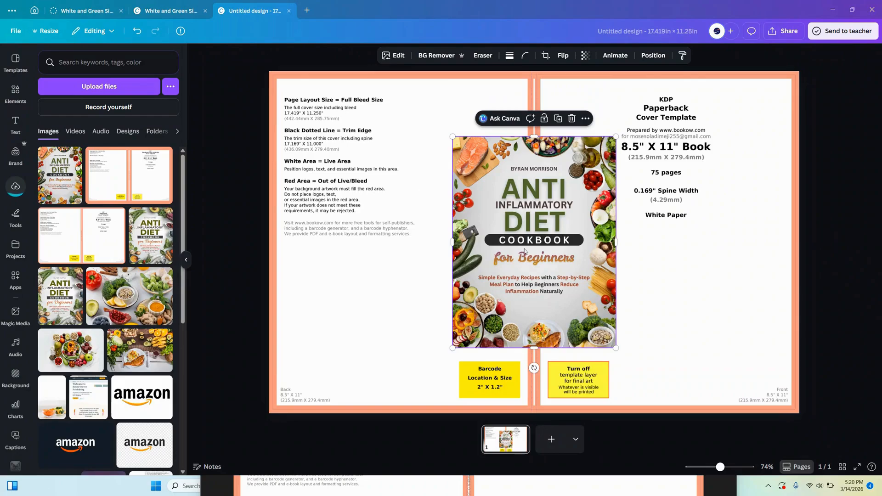
pyautogui.moveTo(526, 251); pyautogui.dragTo(614, 192)
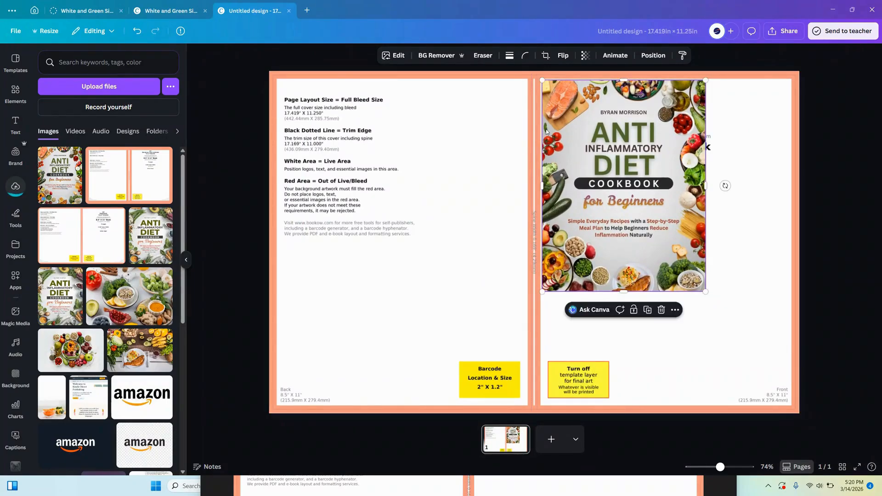
pyautogui.moveTo(706, 293); pyautogui.dragTo(791, 403)
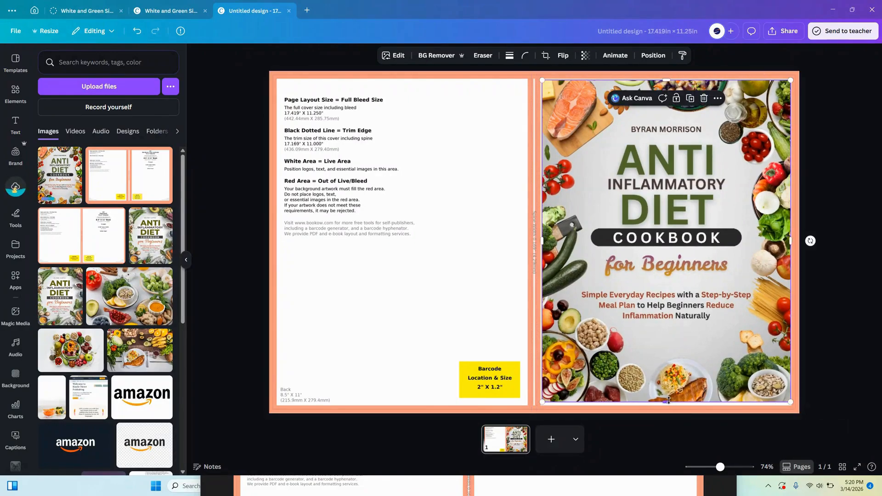
pyautogui.moveTo(668, 400); pyautogui.dragTo(668, 403)
pyautogui.click(486, 339)
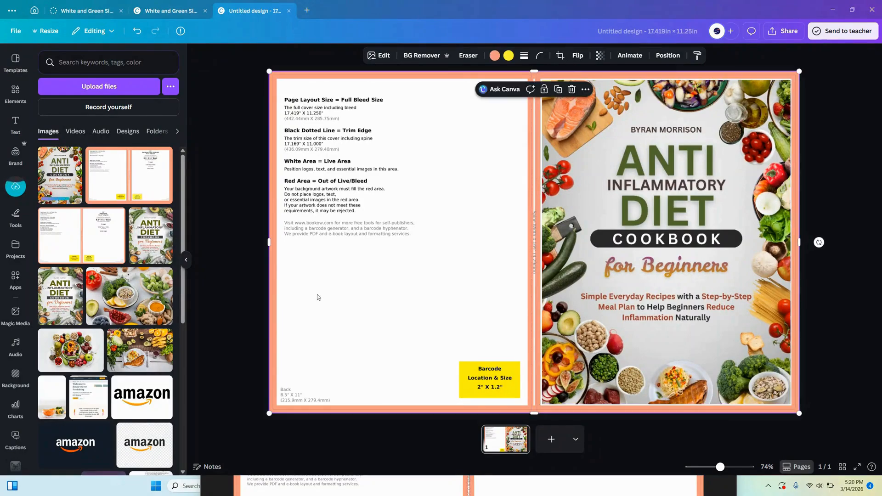
pyautogui.click(220, 351)
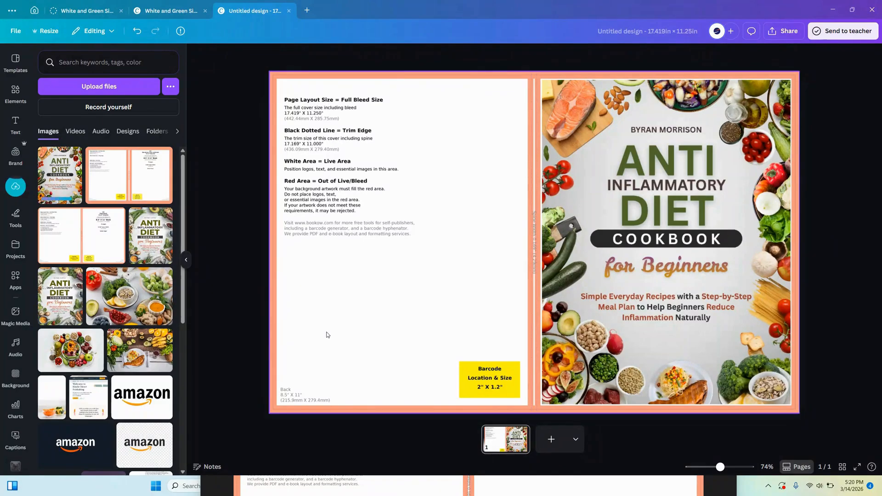
pyautogui.click(390, 233)
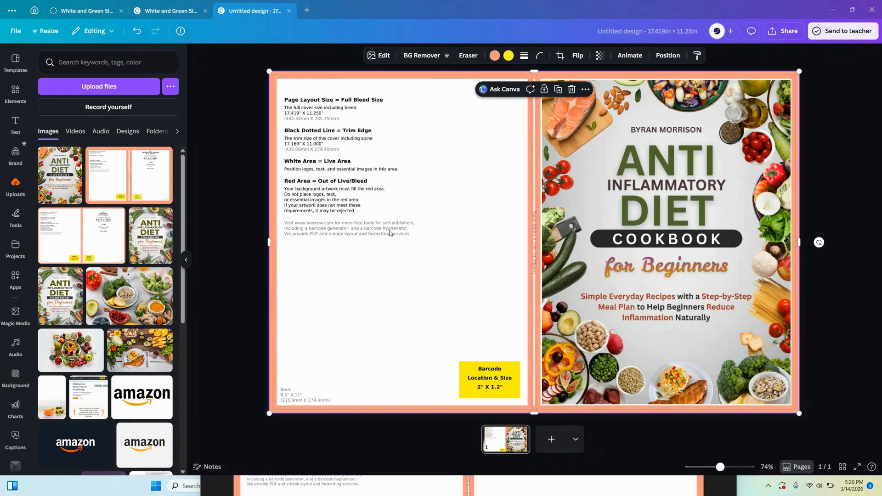
# Step: Add a square shape and stretch it over the whole template page to about 17.42 × 11.29 in
pyautogui.click(16, 91)
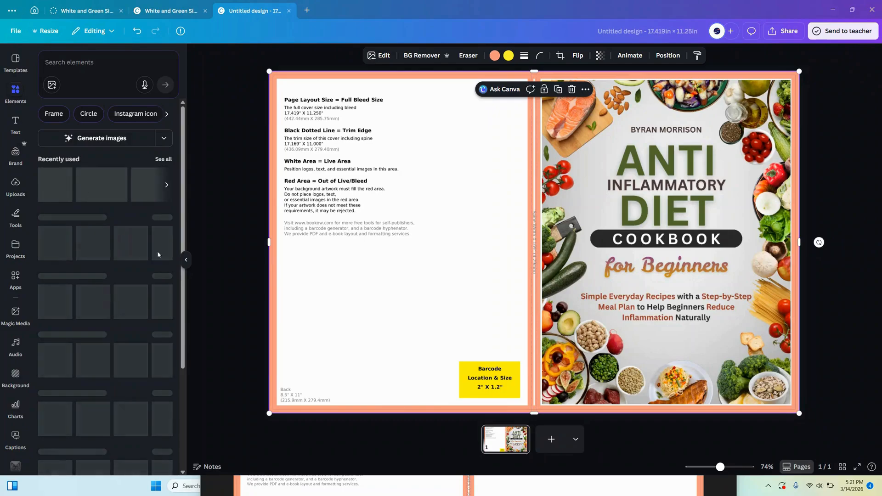
pyautogui.hotkey('ctrl', 'v')
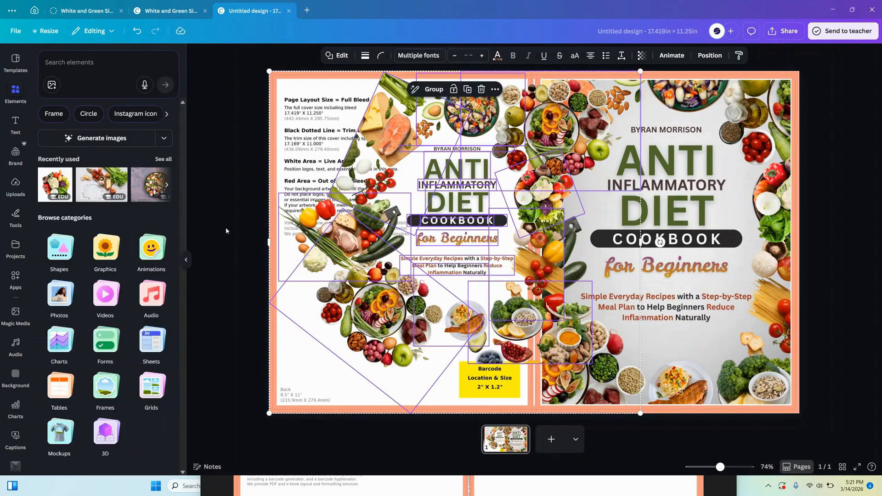
pyautogui.click(134, 31)
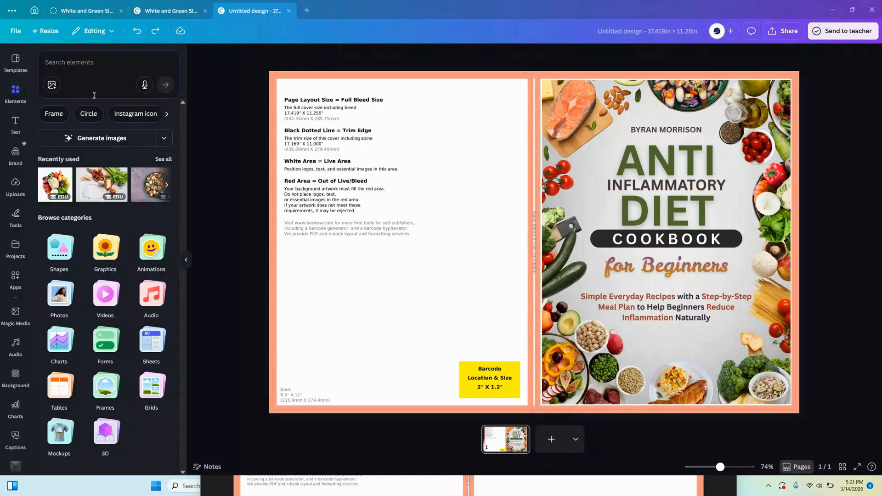
pyautogui.click(60, 250)
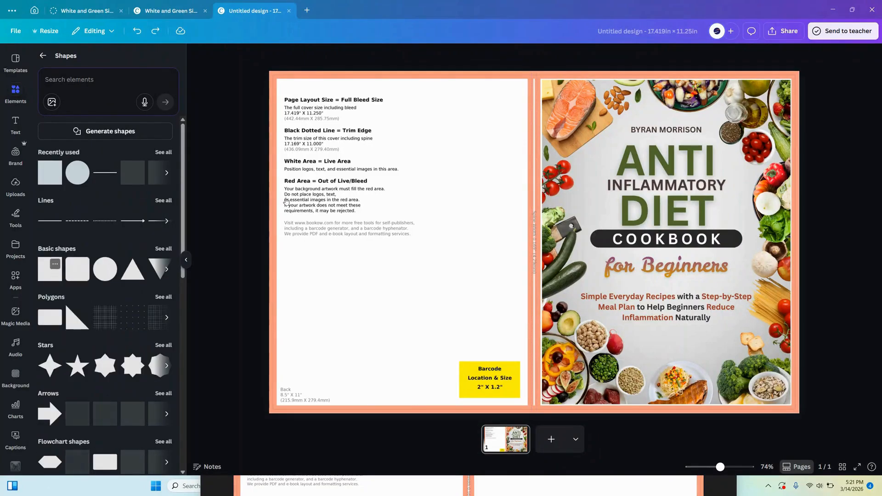
pyautogui.press('r')
pyautogui.moveTo(550, 253); pyautogui.dragTo(336, 132)
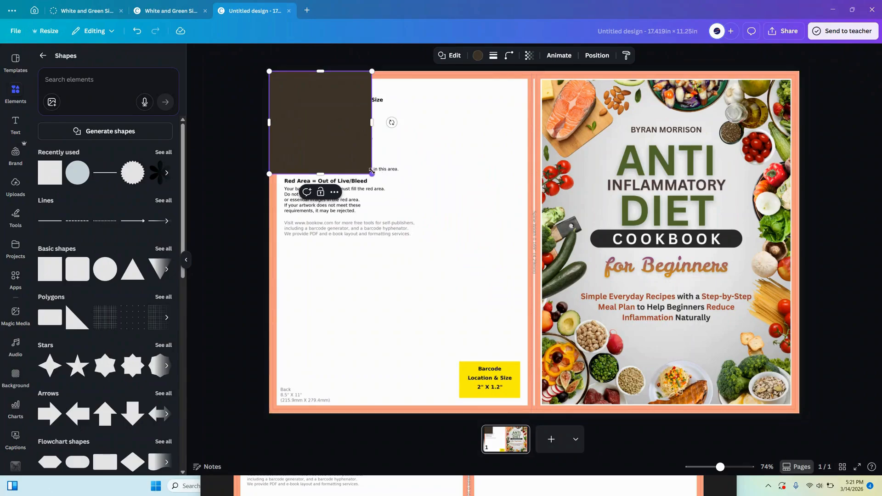
pyautogui.moveTo(371, 171); pyautogui.dragTo(799, 415)
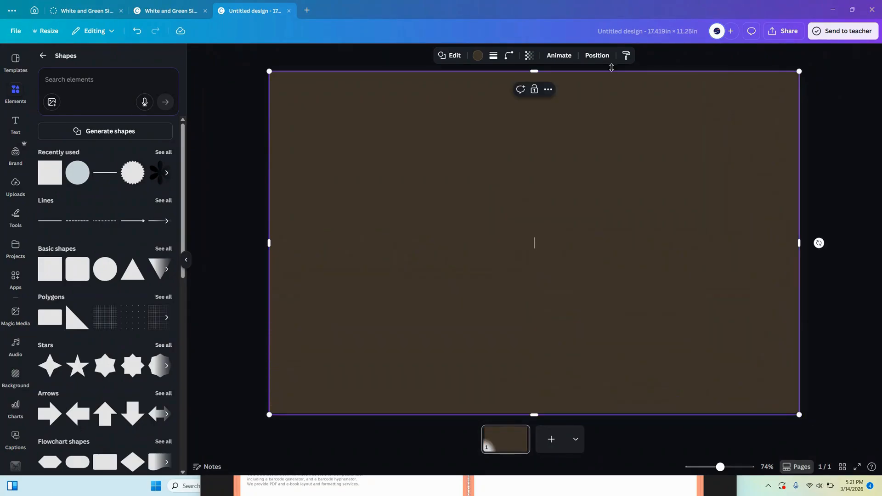
# Step: Send the full-page rectangle to the back and delete the bookow template image above it
pyautogui.click(596, 56)
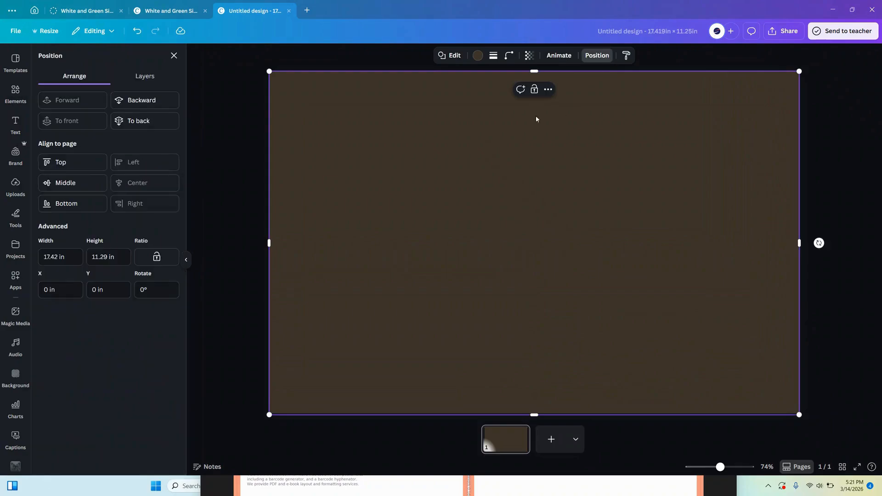
pyautogui.click(161, 127)
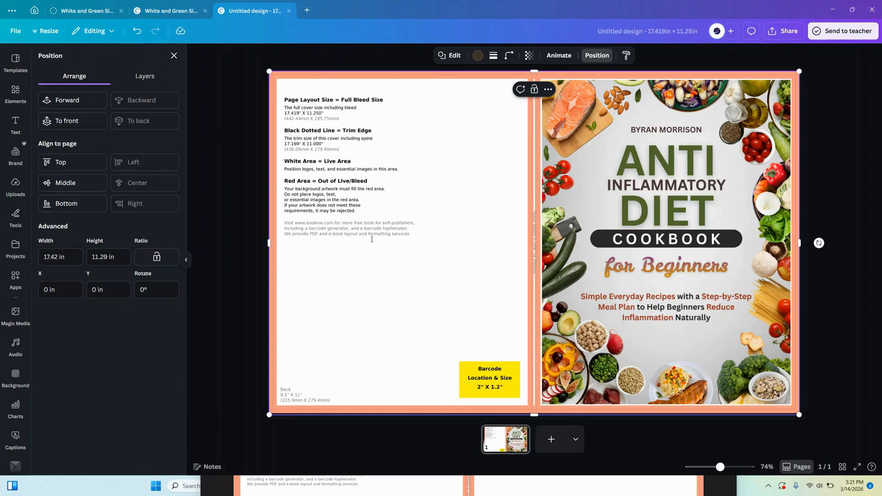
pyautogui.click(422, 273)
pyautogui.press('Delete')
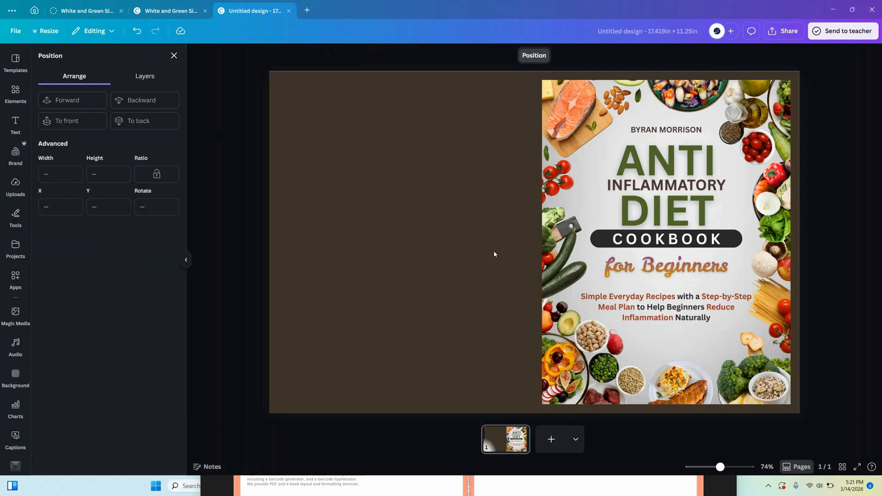
# Step: Try rust, tan and black fills on the background rectangle, and settle on the dark brown photo color
pyautogui.click(449, 257)
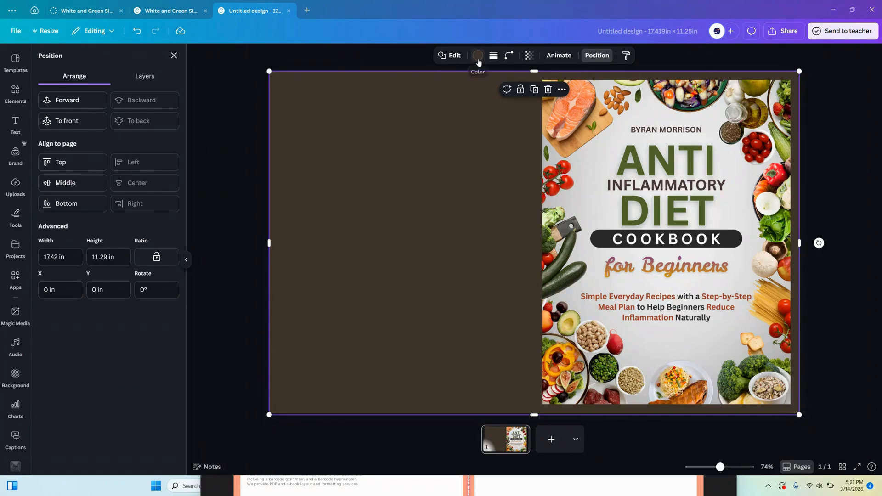
pyautogui.click(477, 55)
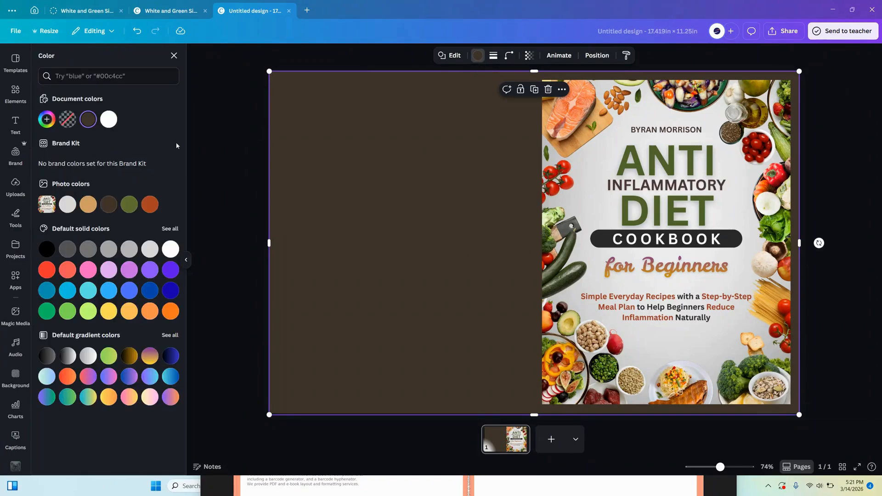
pyautogui.click(150, 205)
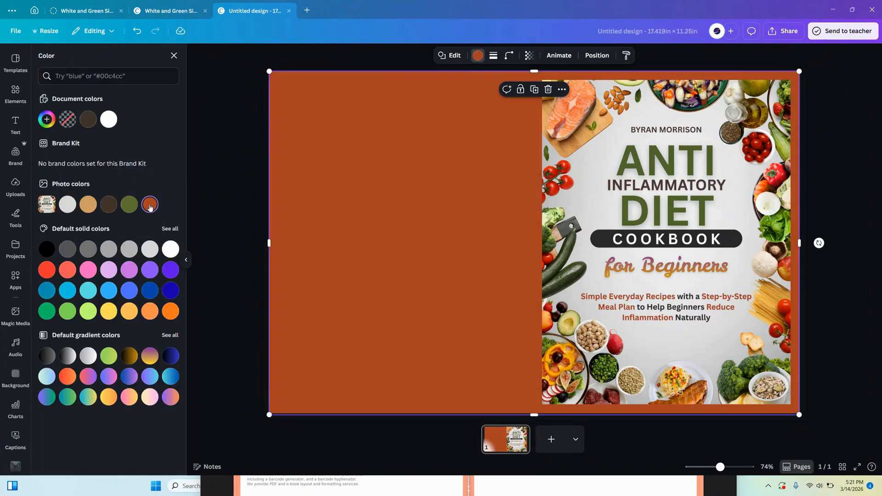
pyautogui.click(92, 210)
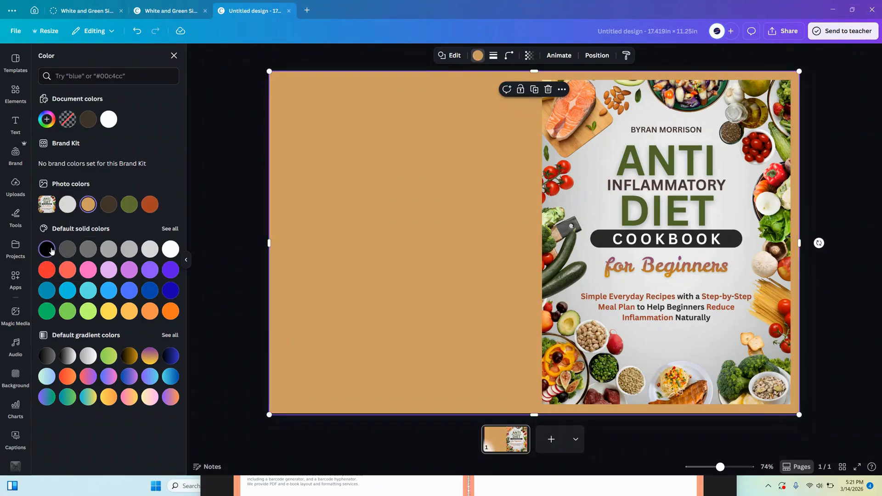
pyautogui.click(49, 250)
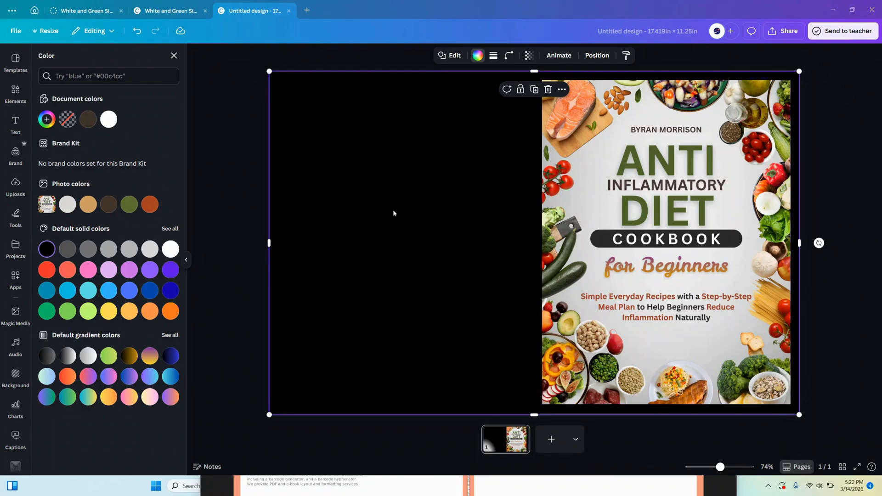
pyautogui.click(108, 207)
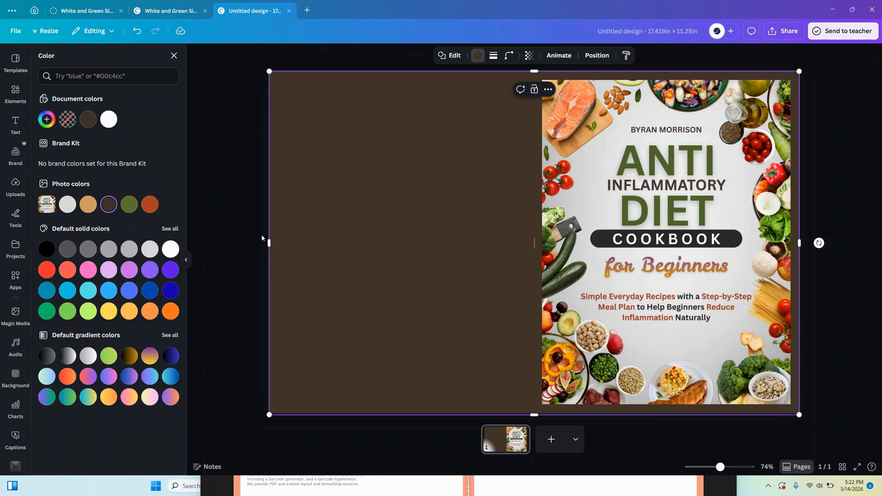
pyautogui.press('Escape')
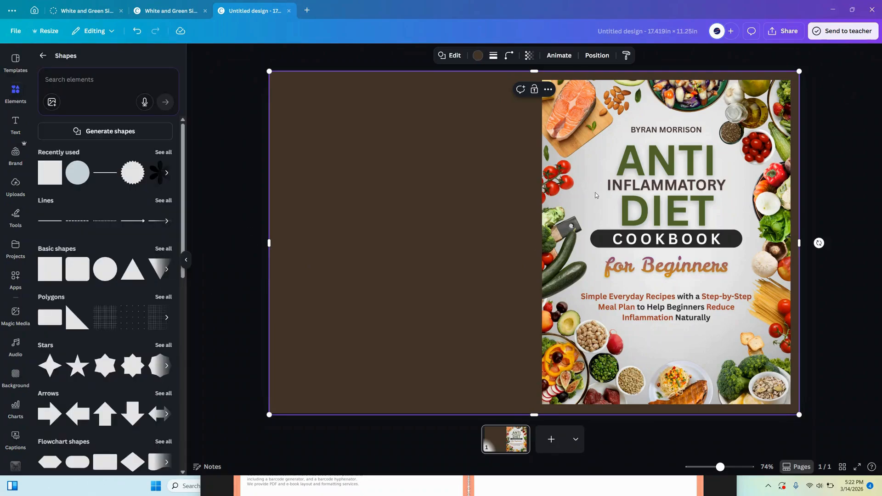
pyautogui.click(847, 236)
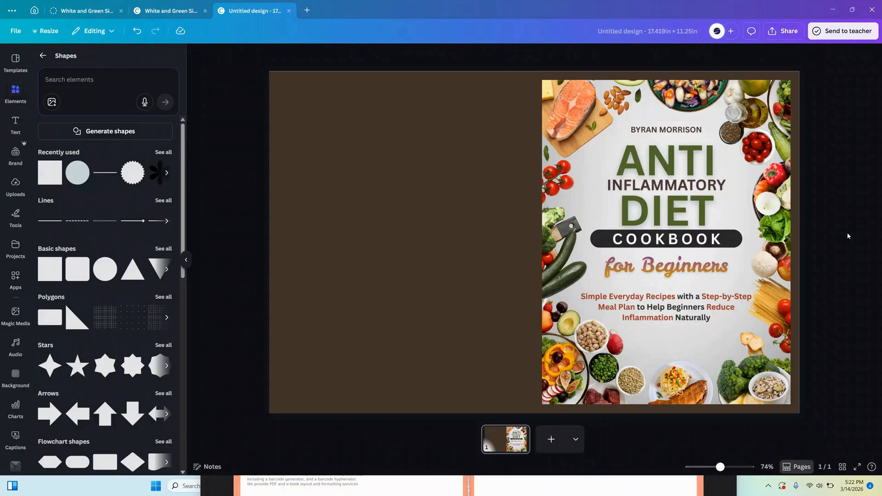
# Step: Download the design as PDF Print and save it in Downloads under the name Paperback
pyautogui.click(781, 36)
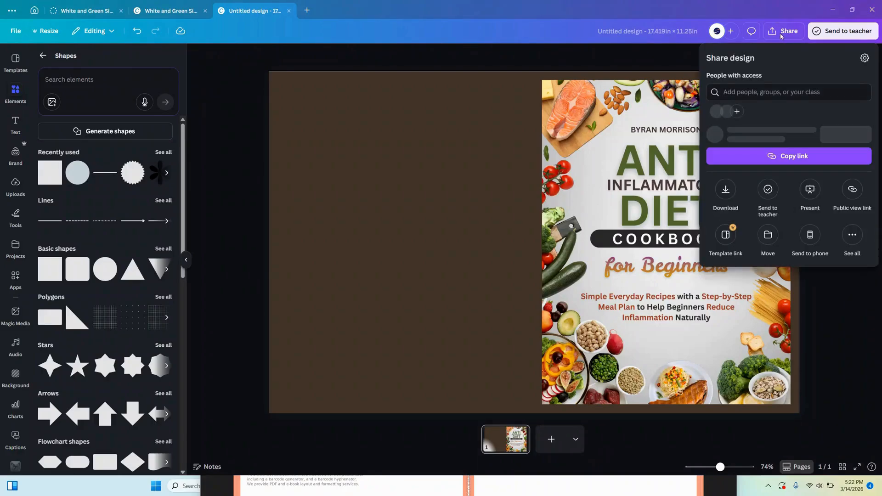
pyautogui.click(726, 209)
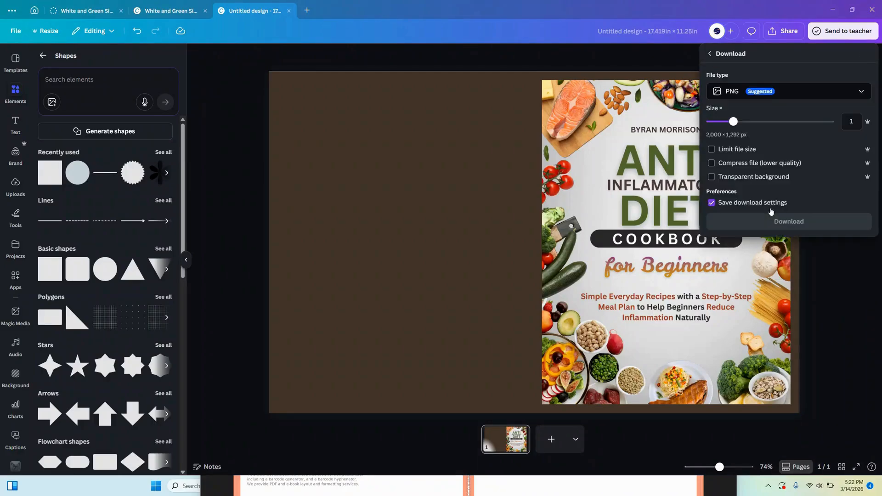
pyautogui.click(840, 92)
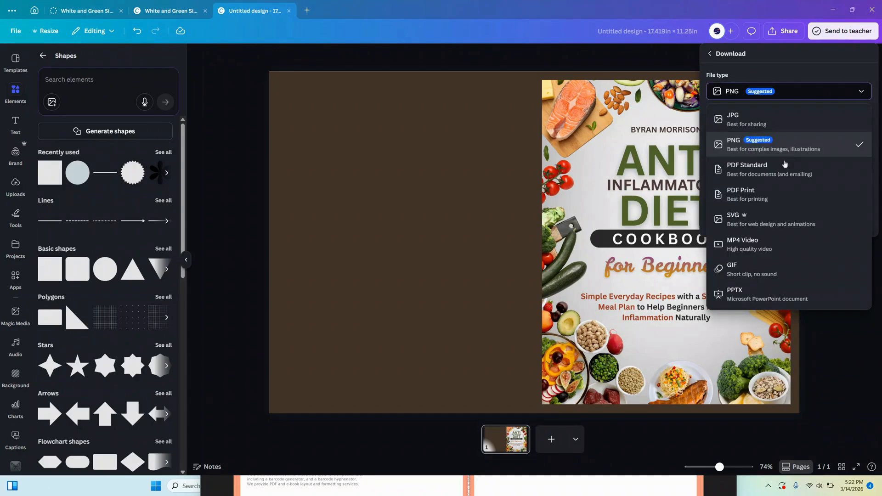
pyautogui.click(757, 196)
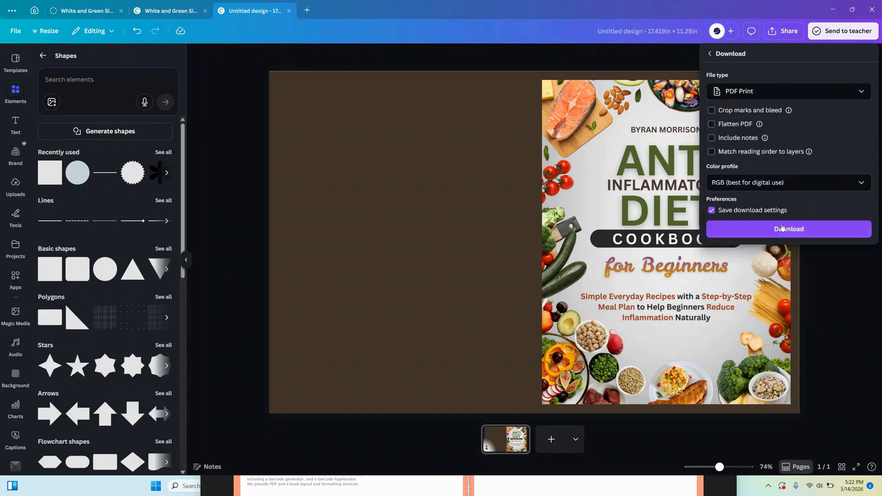
pyautogui.click(784, 231)
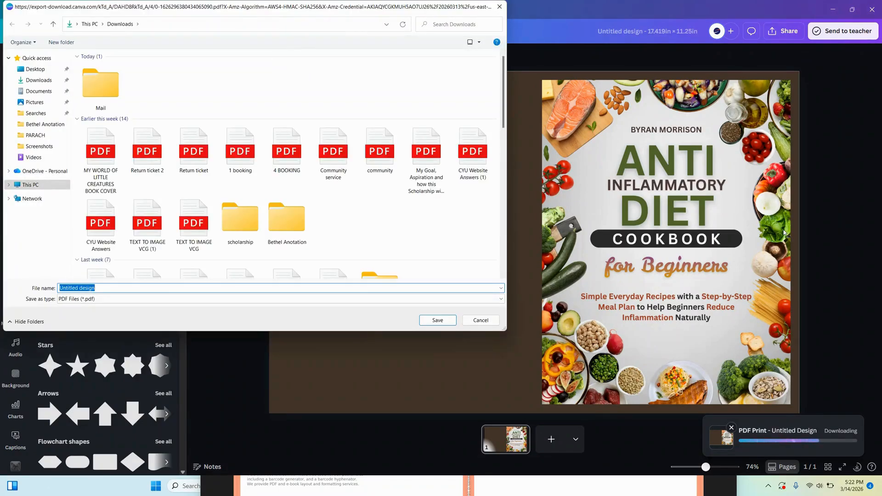
pyautogui.write('Paperback')
pyautogui.press('Return')
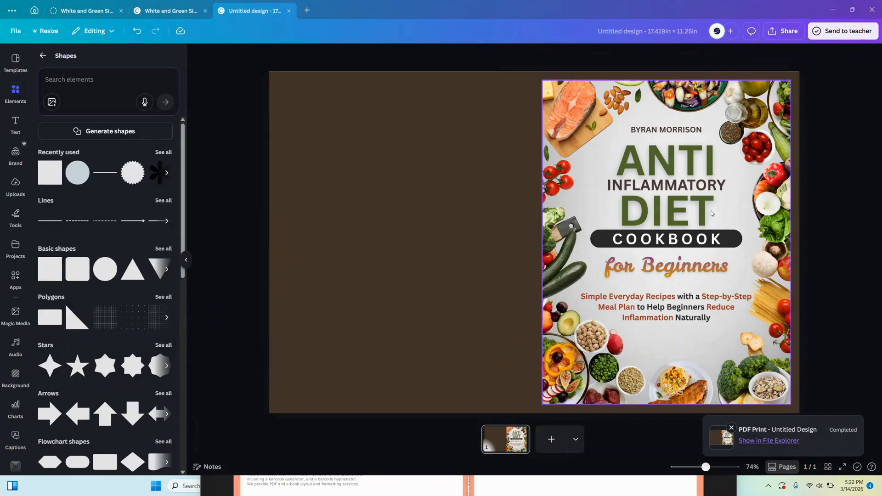
# Step: Add a beige square to the back cover's lower corner beside the spine, widen it and reduce its height
pyautogui.click(712, 214)
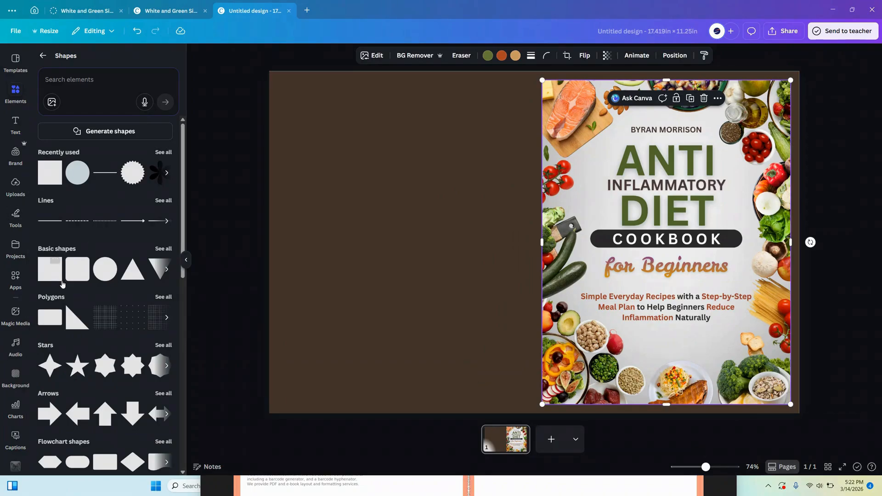
pyautogui.click(50, 269)
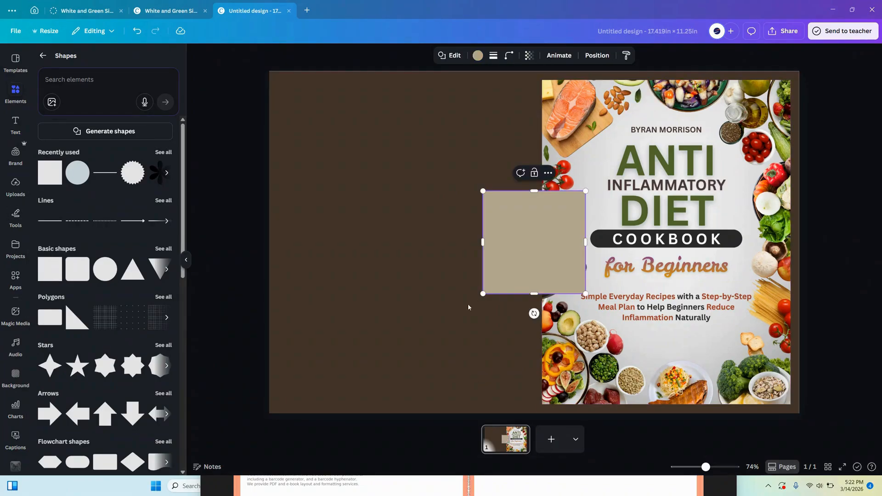
pyautogui.click(485, 316)
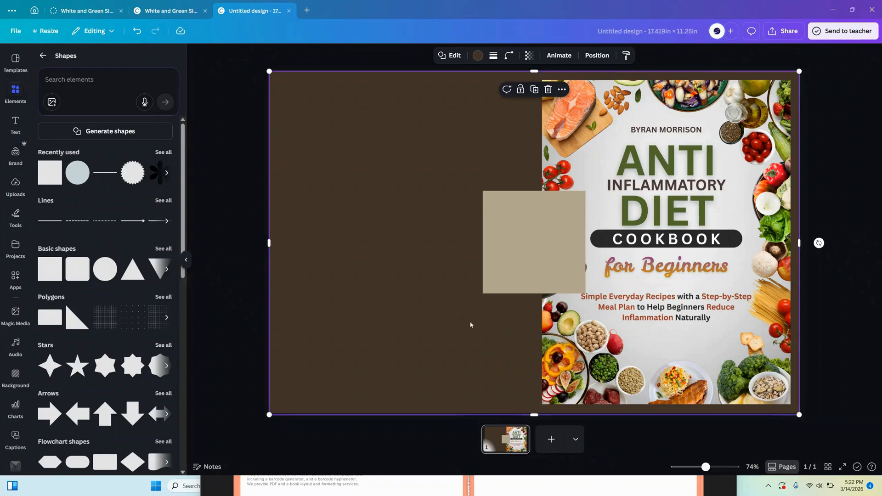
pyautogui.moveTo(539, 252); pyautogui.dragTo(487, 364)
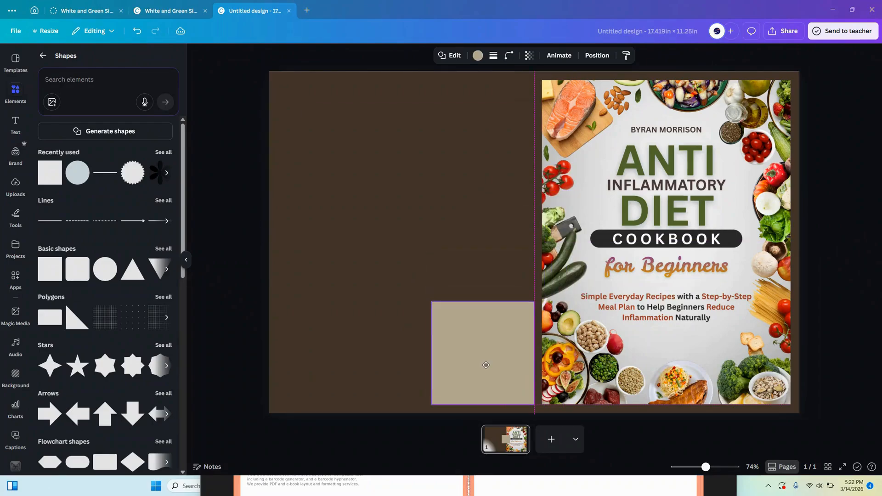
pyautogui.moveTo(431, 349); pyautogui.dragTo(367, 353)
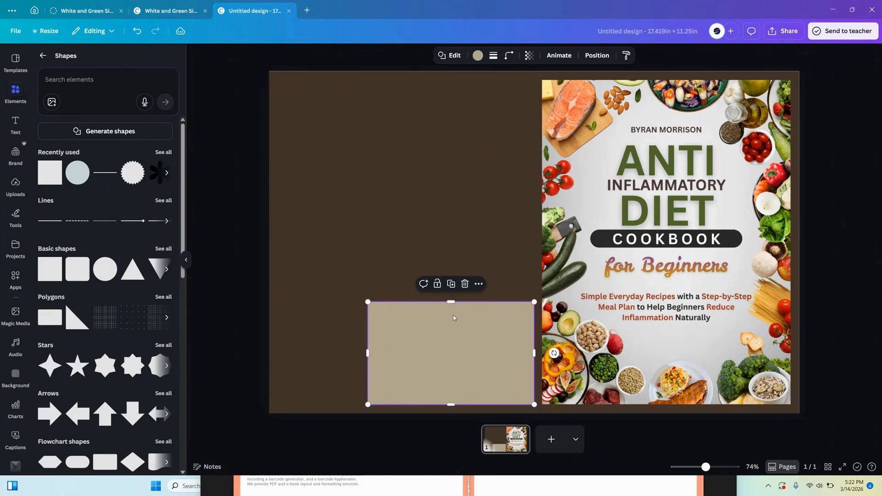
pyautogui.moveTo(451, 310); pyautogui.dragTo(451, 316)
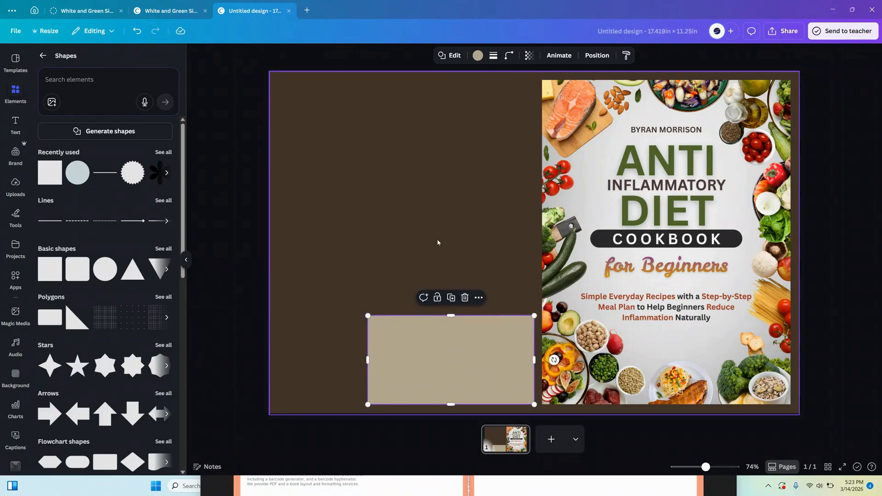
# Step: Delete the beige rectangle from the back cover
pyautogui.click(378, 204)
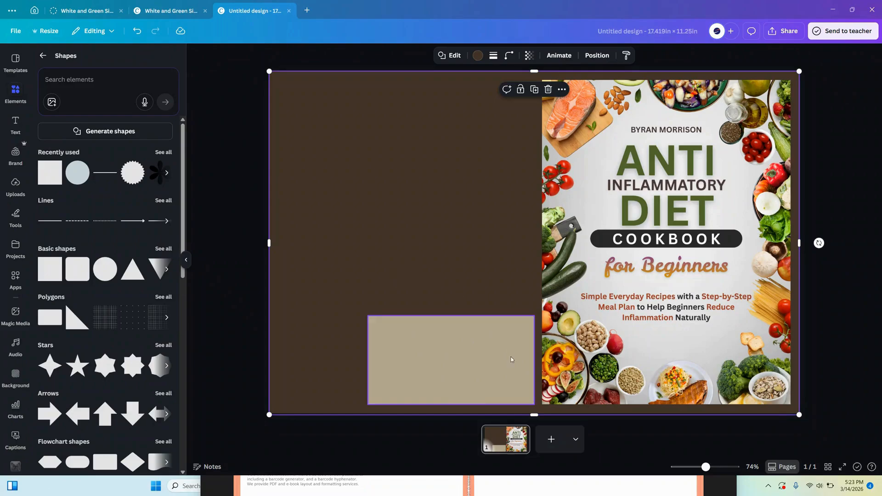
pyautogui.click(475, 358)
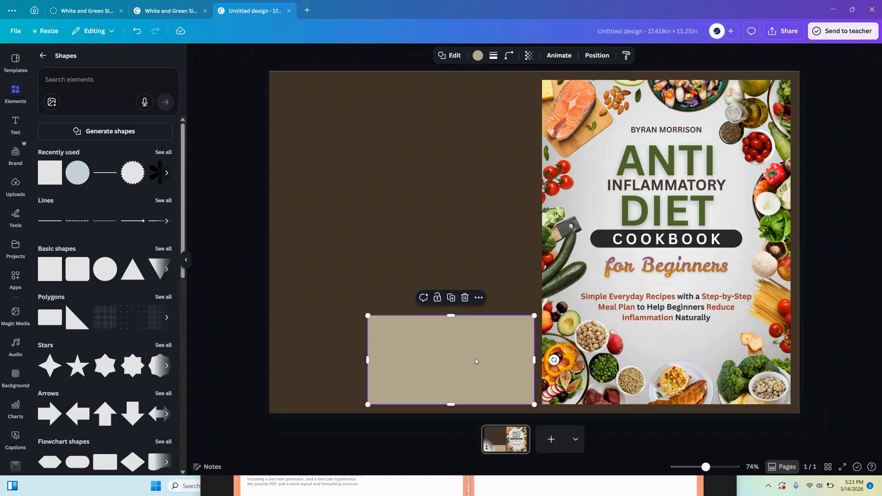
pyautogui.press('Delete')
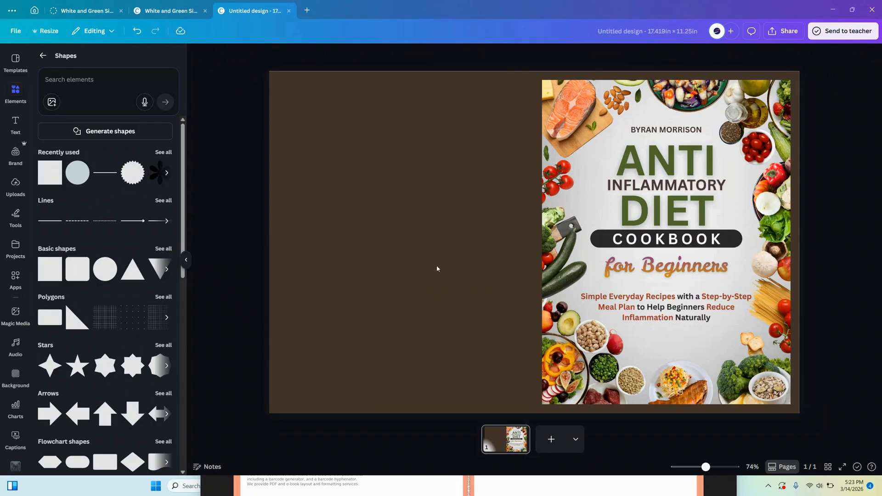